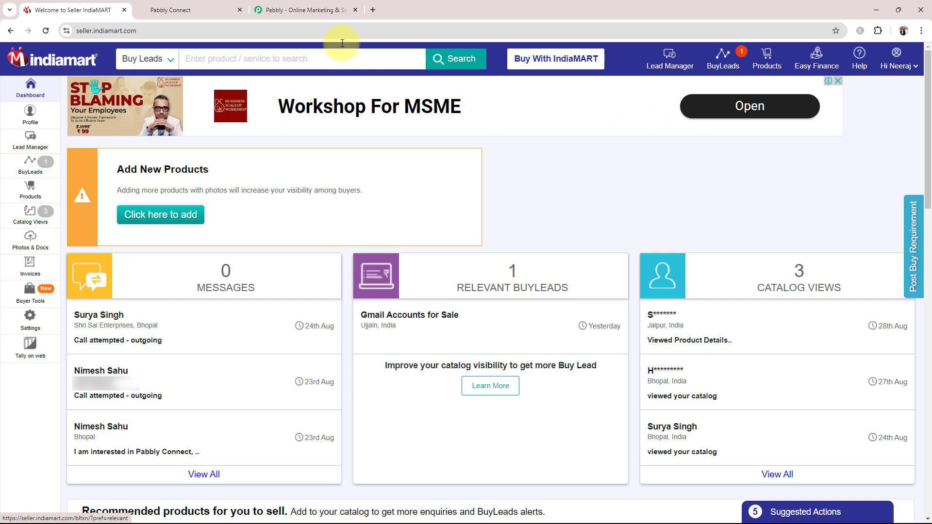
# Switch from the IndiaMART seller dashboard to the Pabbly tab with the All Pabbly Apps page
pyautogui.click(310, 10)
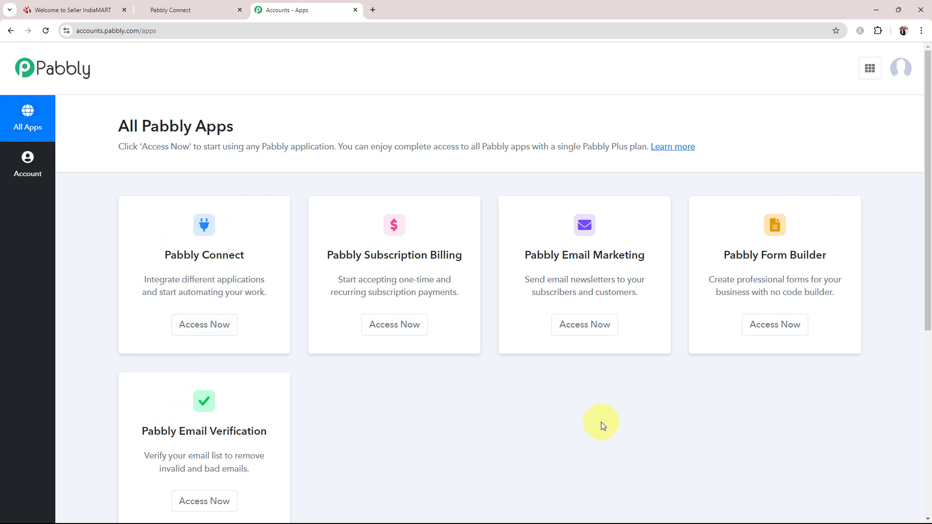
# Launch Pabbly Connect from its card to reach the Dashboard with no workflows
pyautogui.moveTo(163, 251); pyautogui.dragTo(250, 246)
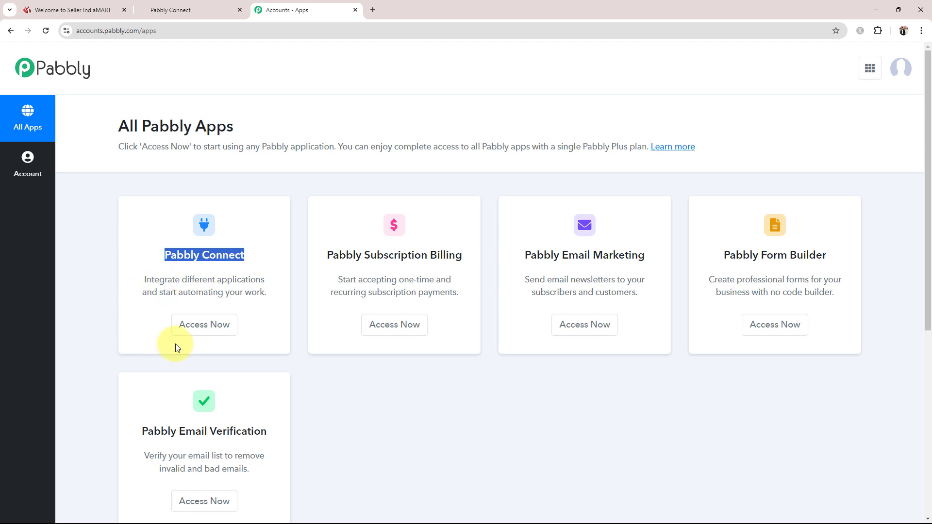
pyautogui.click(194, 324)
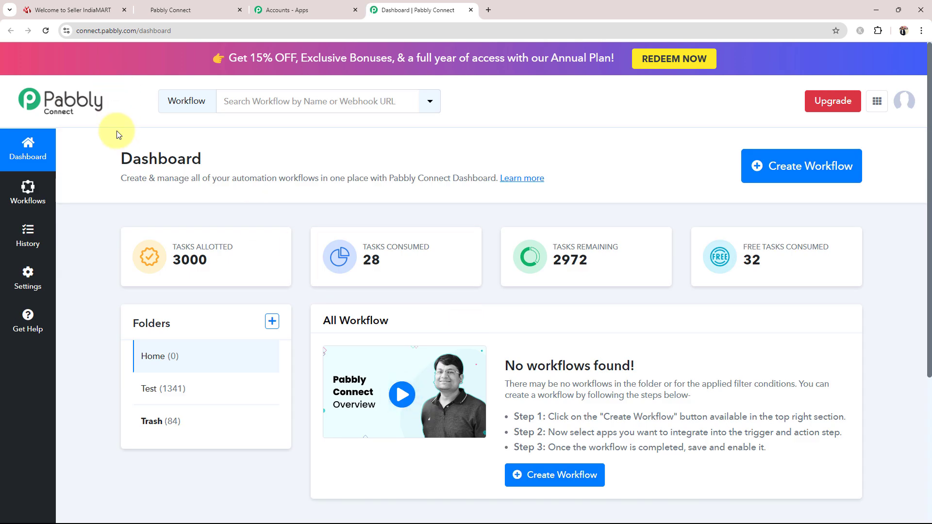
pyautogui.moveTo(79, 166); pyautogui.dragTo(219, 163)
pyautogui.click(219, 164)
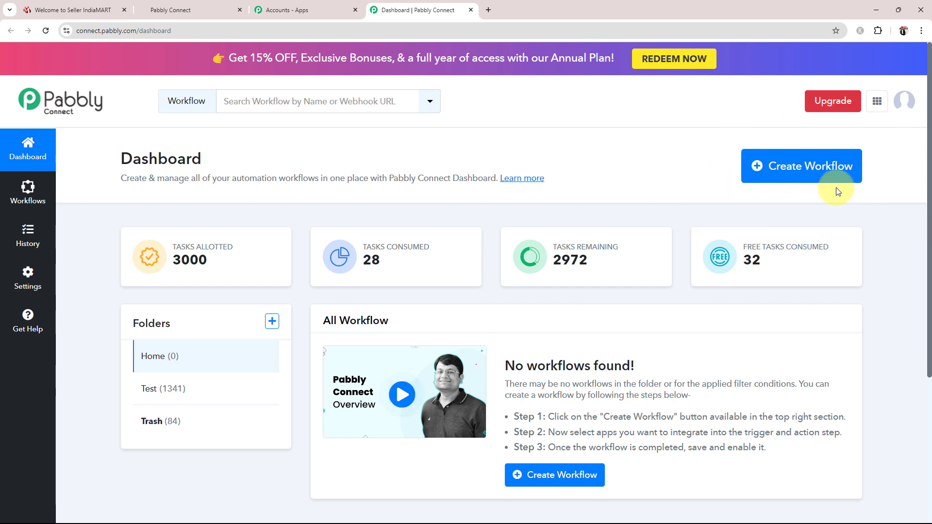
# Create a workflow named 'Add IndiaMART Leads to GoHighLevel as Contacts' in the Home folder
pyautogui.click(830, 170)
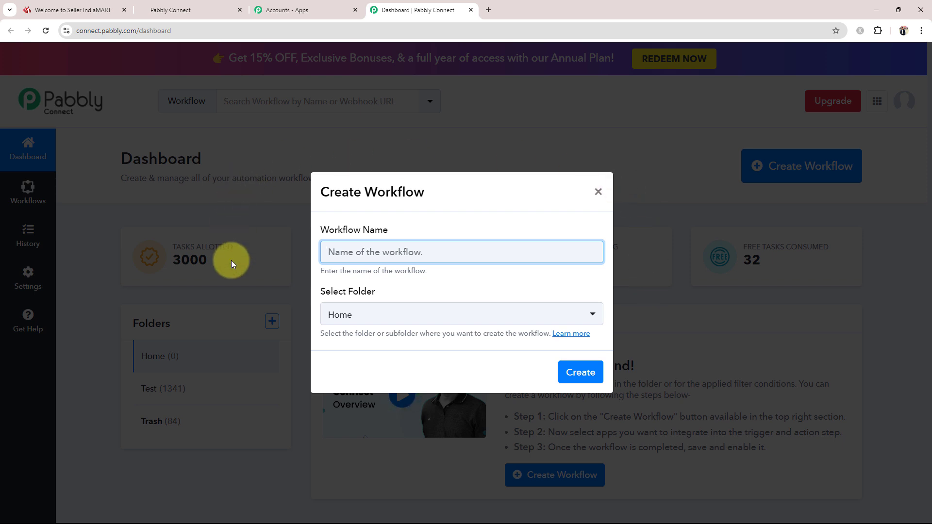
pyautogui.write('Add IndiaMART Leads to GoHighLevel as Contacts')
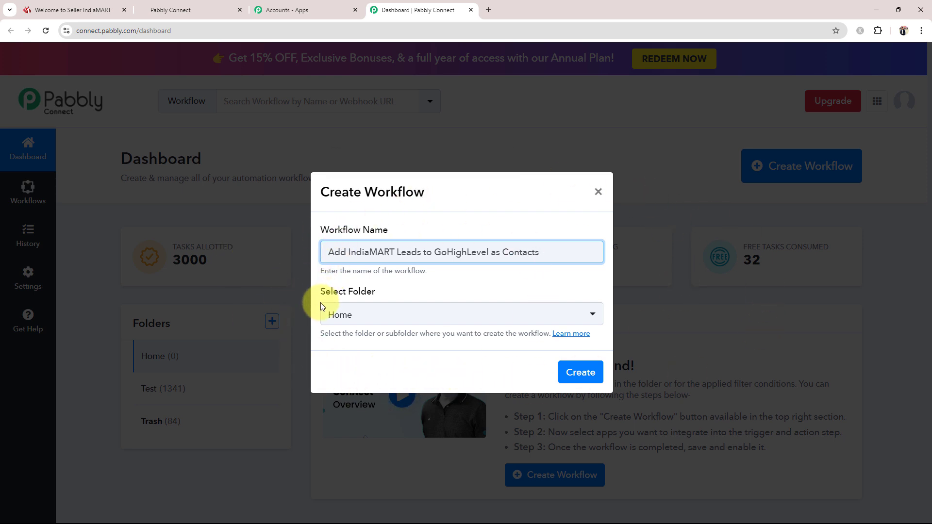
pyautogui.click(578, 372)
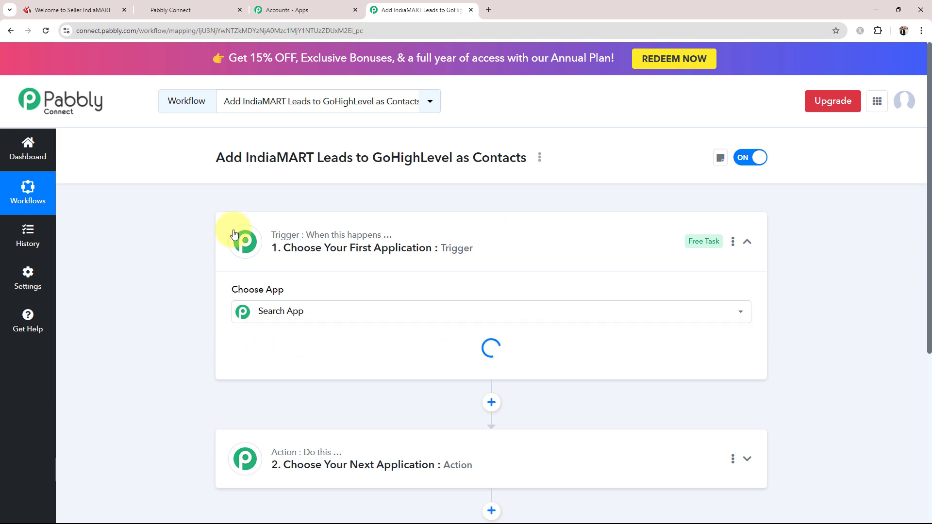
# Collapse the trigger card so only the two empty steps show
pyautogui.click(297, 235)
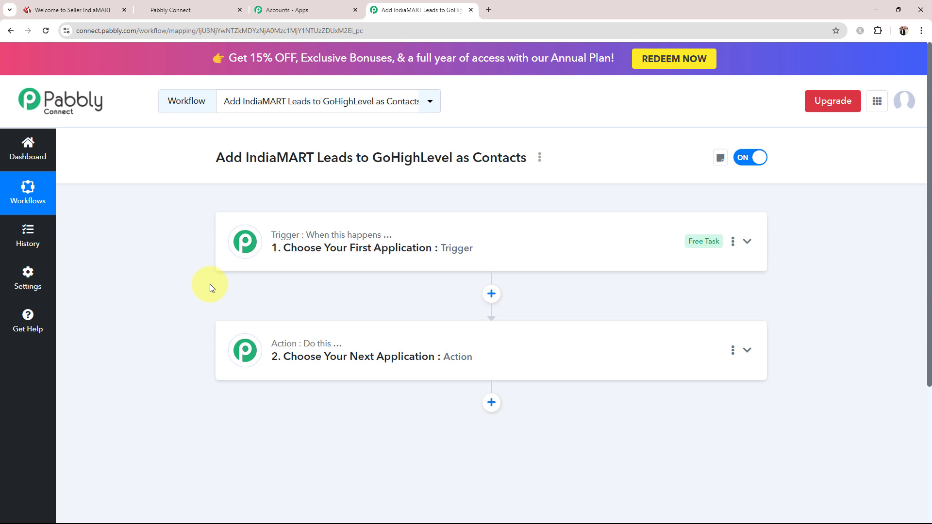
# Set the trigger app to IndiaMART, searched as 'India', with the New Leads event
pyautogui.click(283, 258)
pyautogui.write('I')
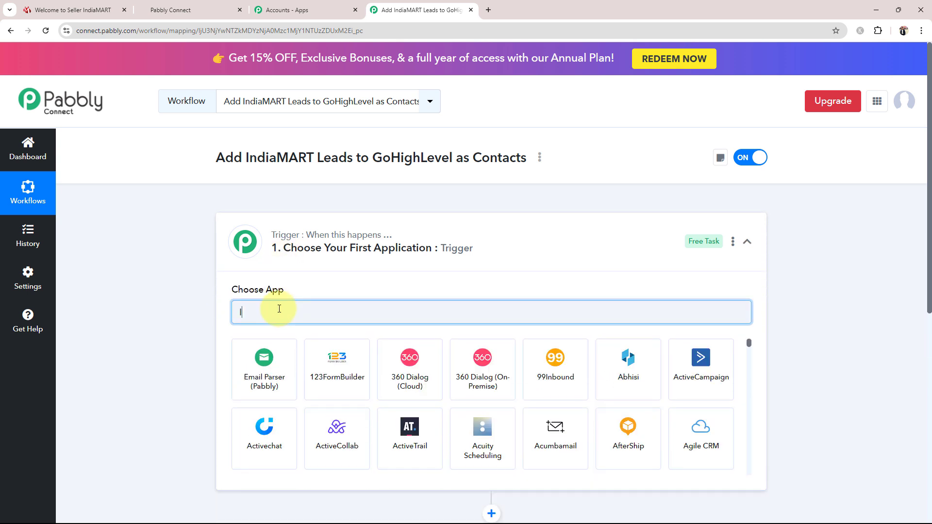
pyautogui.write('ndia')
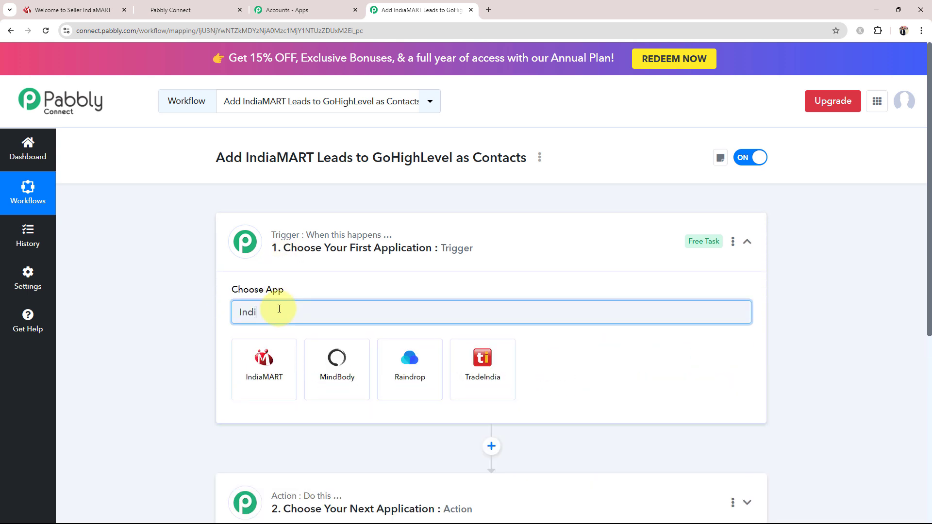
pyautogui.click(264, 359)
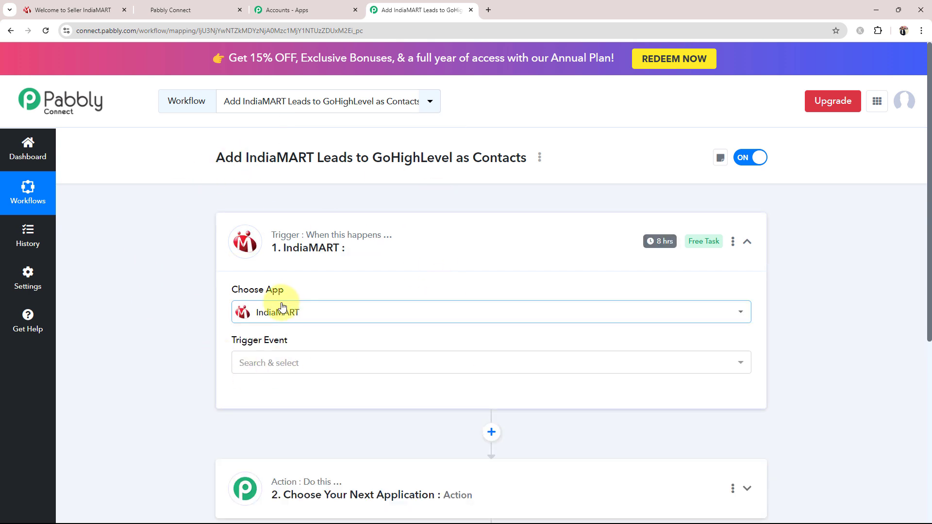
pyautogui.click(251, 363)
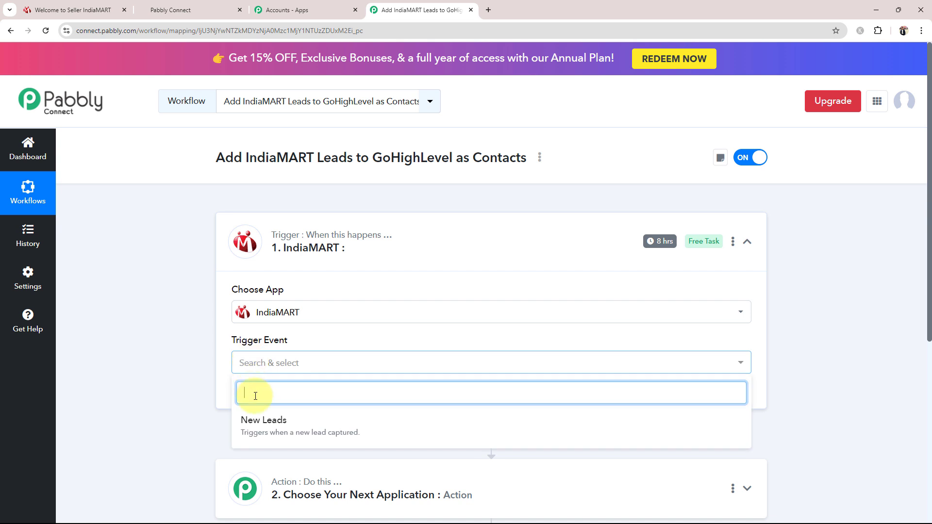
pyautogui.click(259, 422)
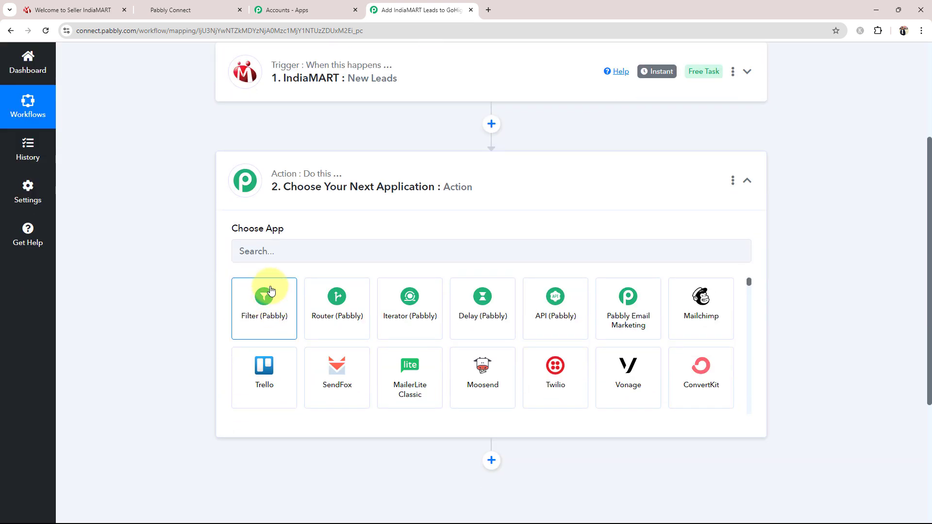
# Set the action to LeadConnector V1 with the Create or Update Contact event, then collapse it
pyautogui.click(254, 251)
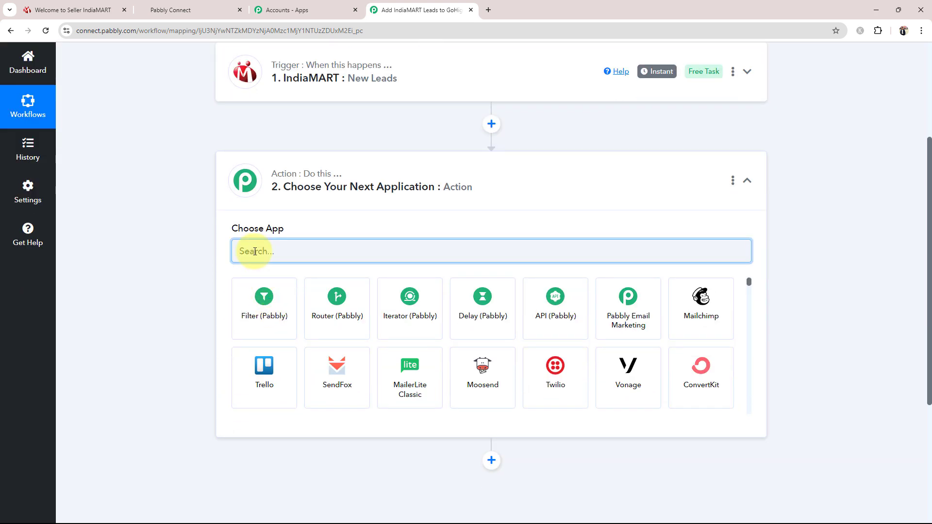
pyautogui.write('Lead')
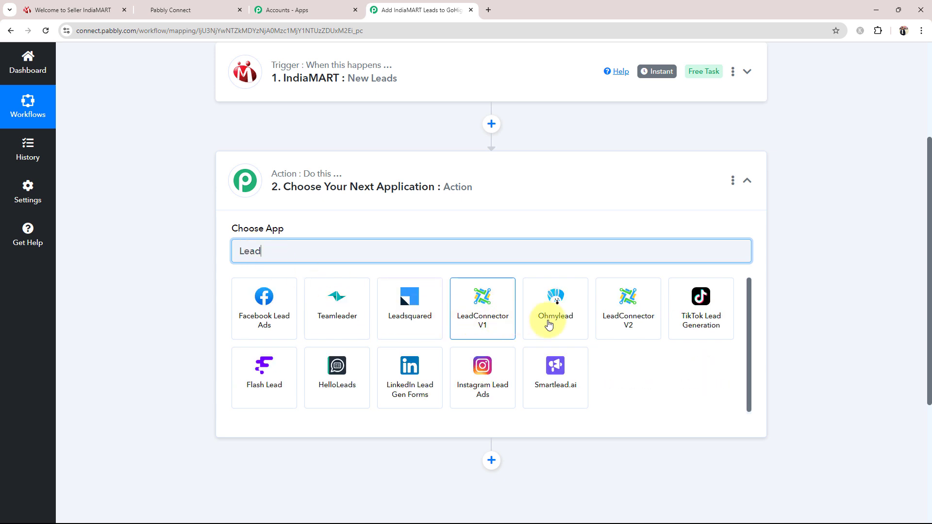
pyautogui.click(472, 316)
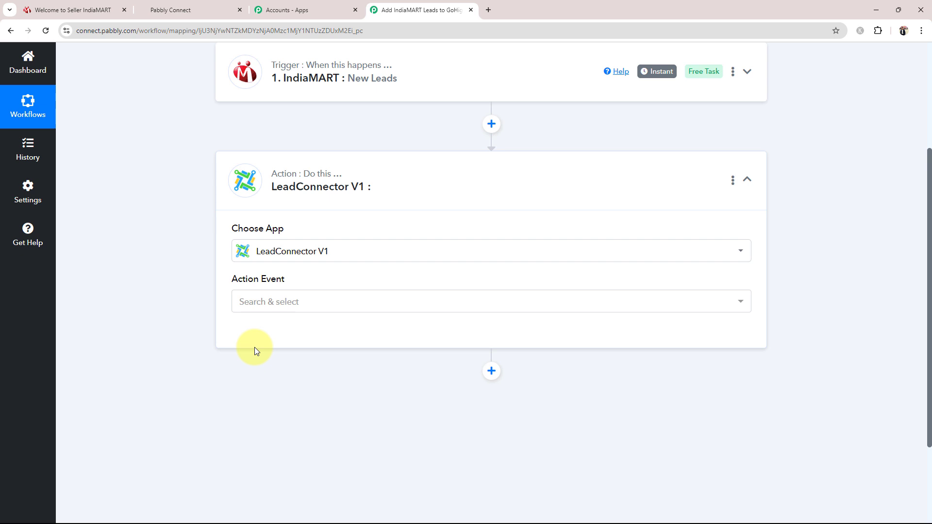
pyautogui.click(249, 300)
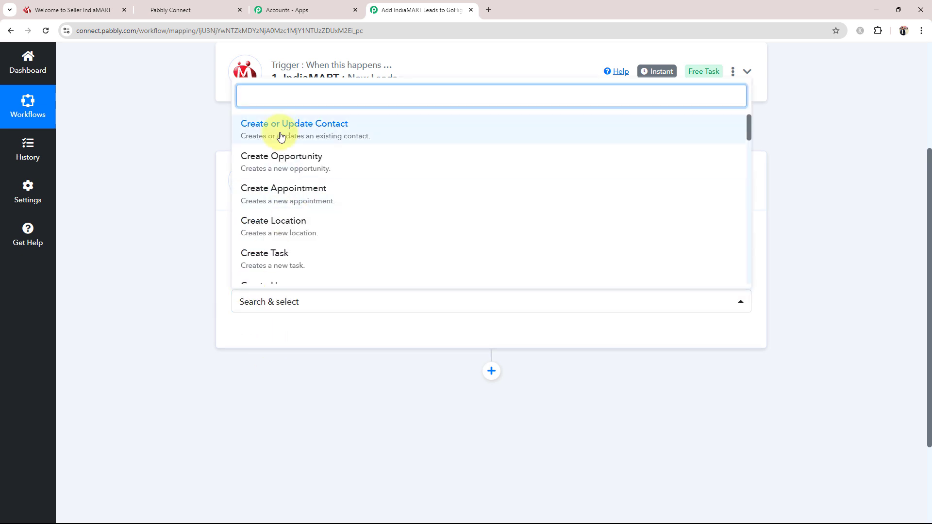
pyautogui.click(279, 132)
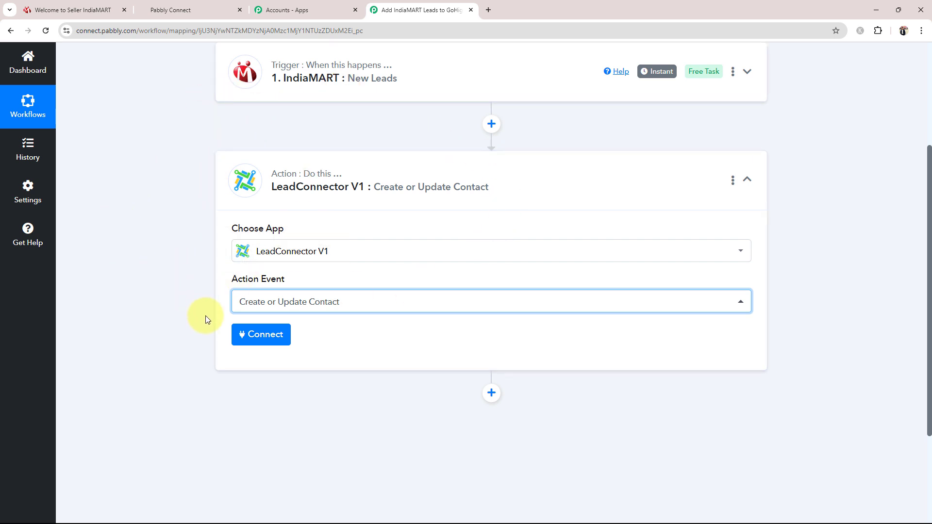
pyautogui.click(406, 174)
pyautogui.scroll(3, 86, 284)
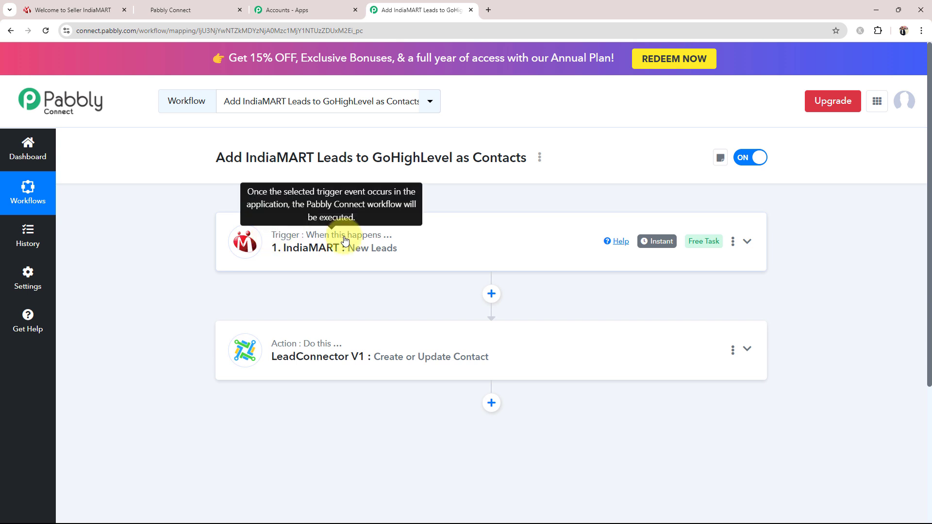
# Expand the IndiaMART trigger step and briefly check the IndiaMART seller dashboard
pyautogui.moveTo(302, 347)
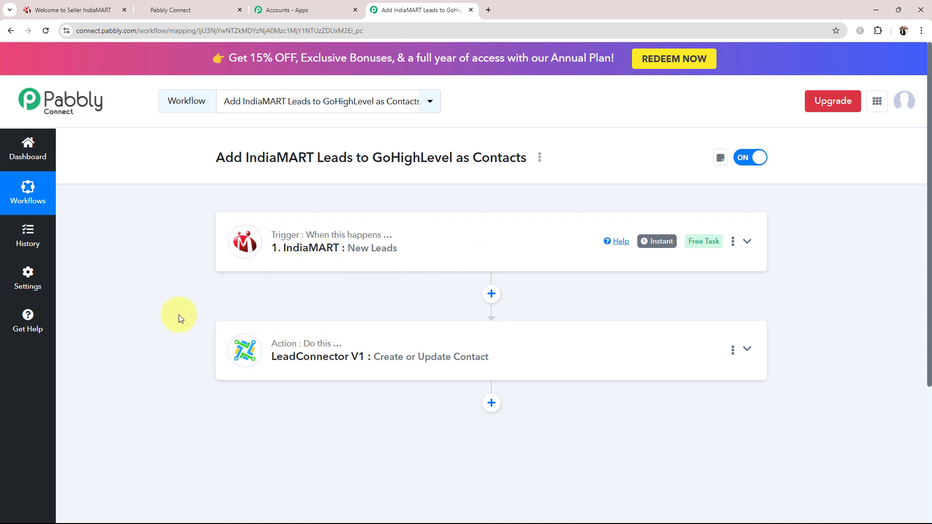
pyautogui.click(302, 253)
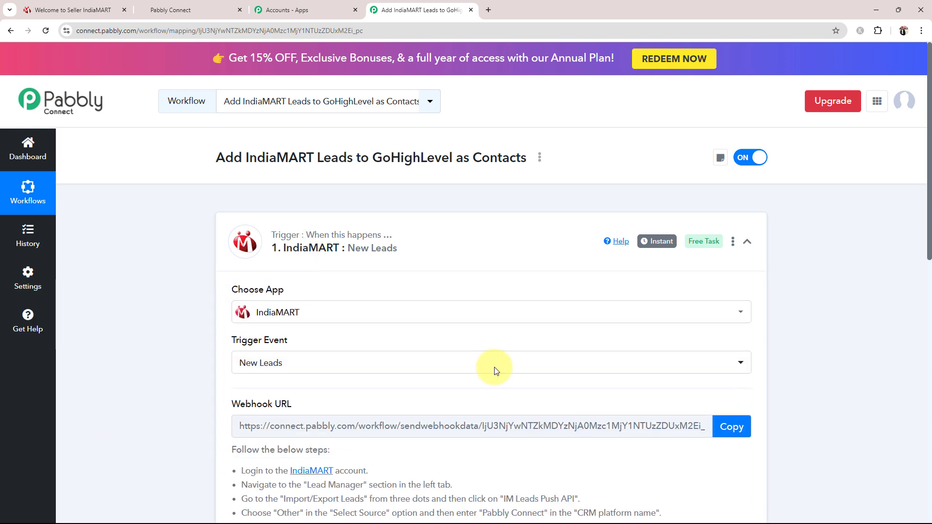
pyautogui.scroll(-3, 187, 320)
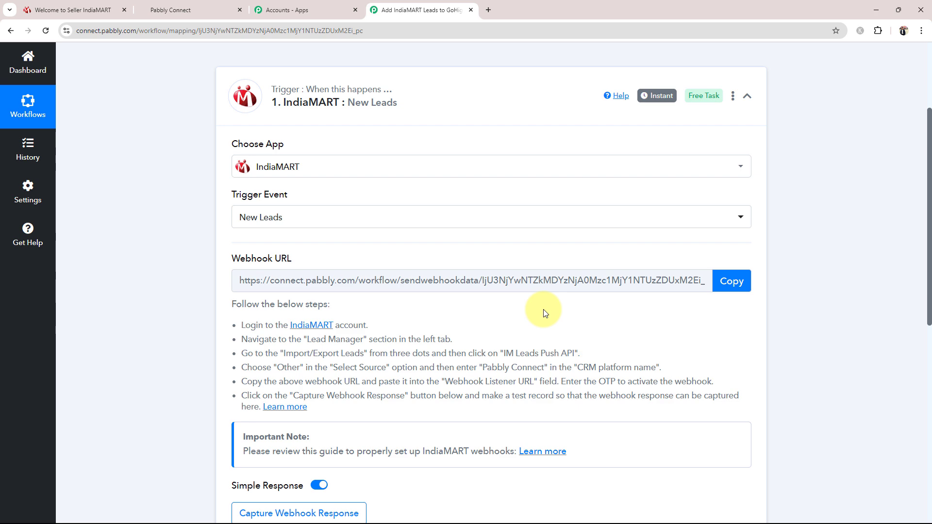
pyautogui.click(92, 9)
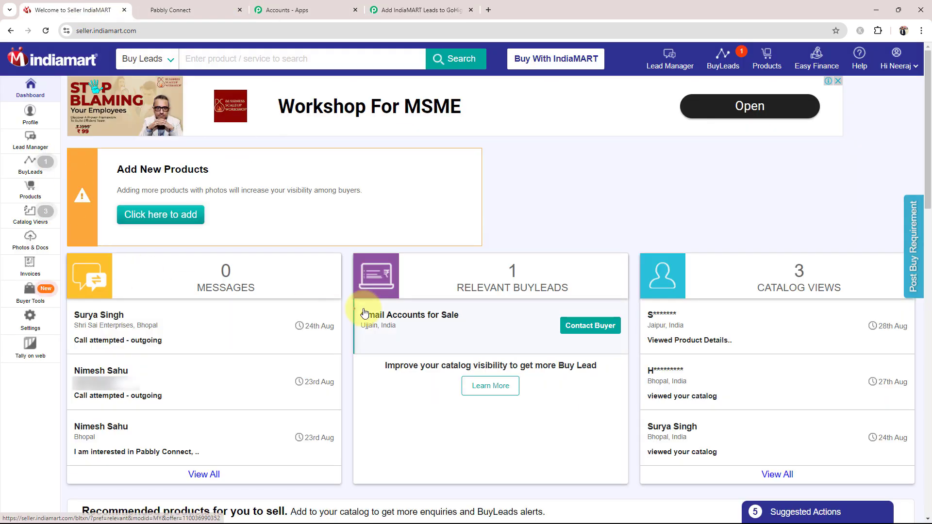
# Copy the trigger's webhook URL and go back to the IndiaMART seller dashboard
pyautogui.click(384, 9)
pyautogui.scroll(-2, 228, 439)
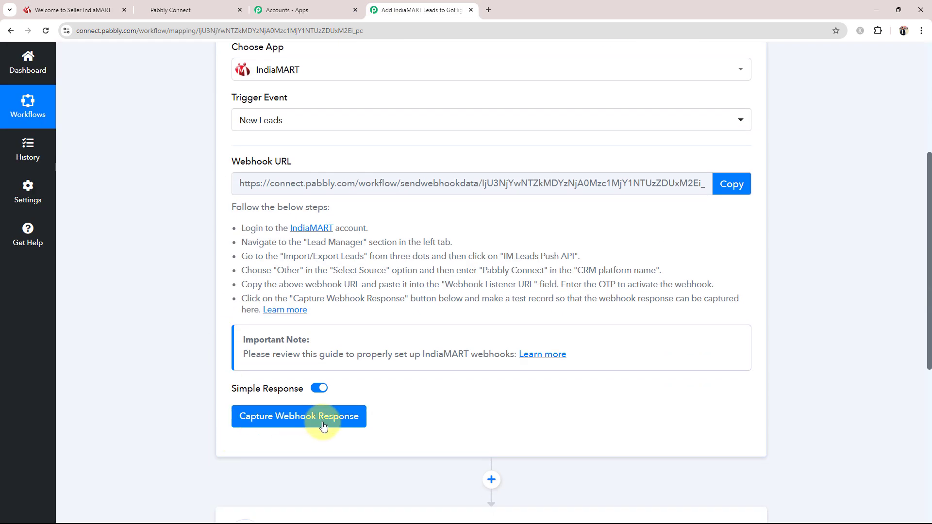
pyautogui.scroll(2, 213, 316)
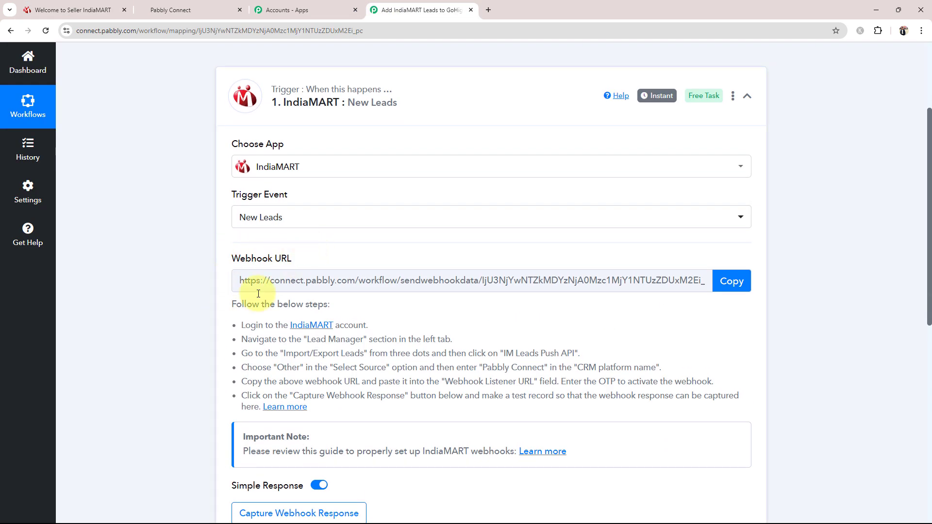
pyautogui.click(735, 283)
pyautogui.moveTo(238, 323); pyautogui.dragTo(732, 395)
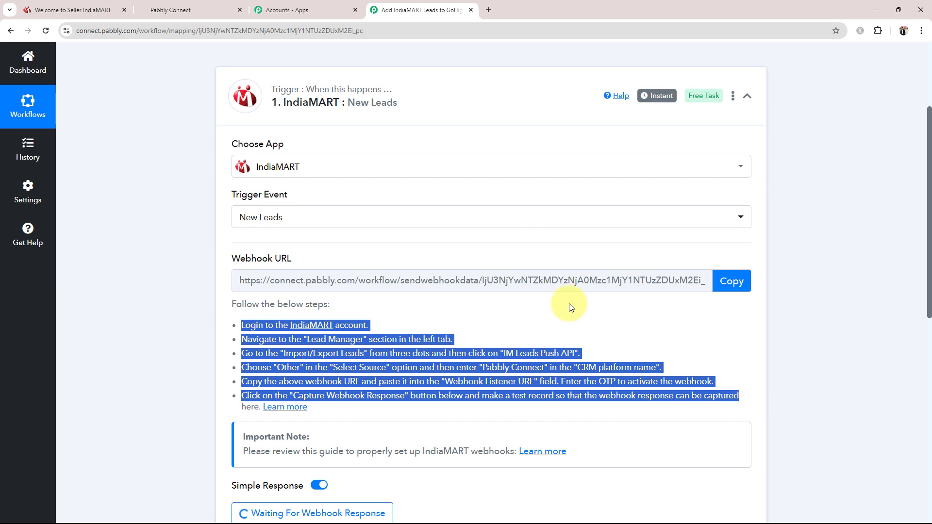
pyautogui.click(552, 320)
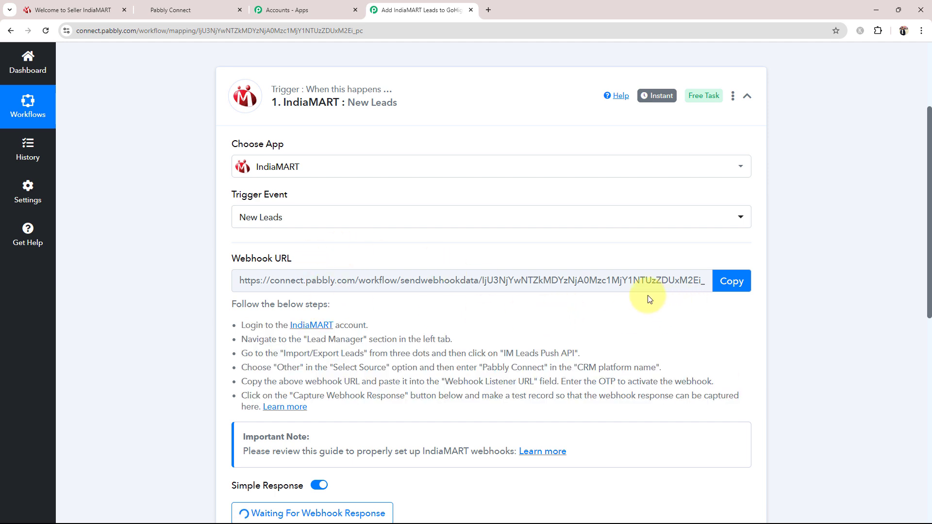
pyautogui.click(66, 6)
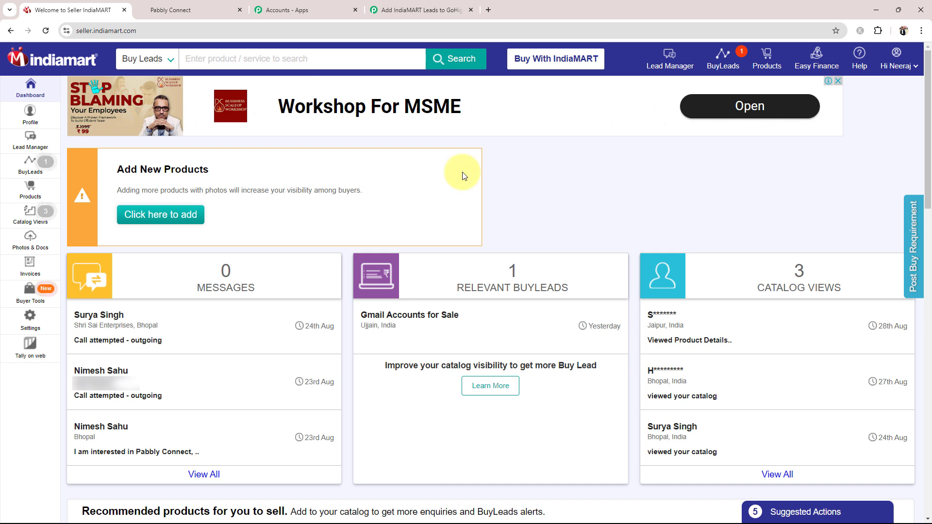
# Open the Lead Manager's Push API settings and choose Other as the lead source
pyautogui.click(30, 139)
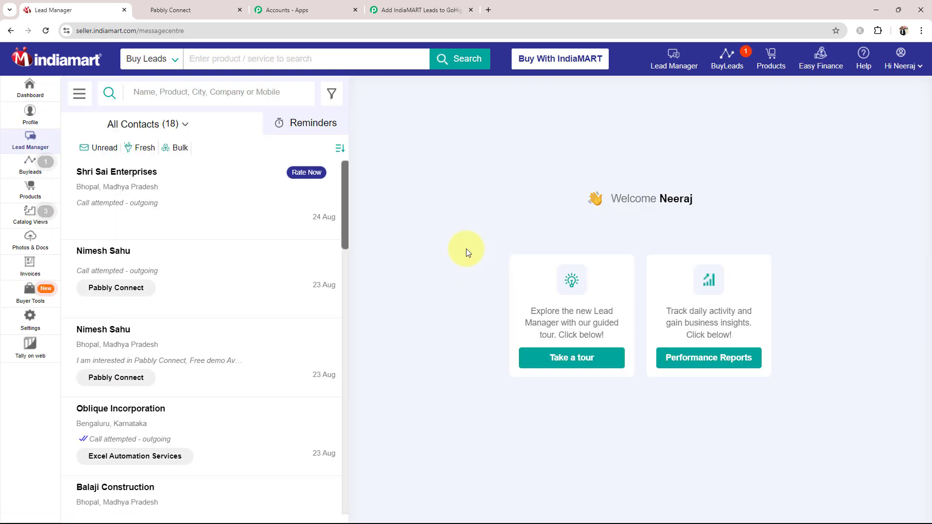
pyautogui.click(78, 95)
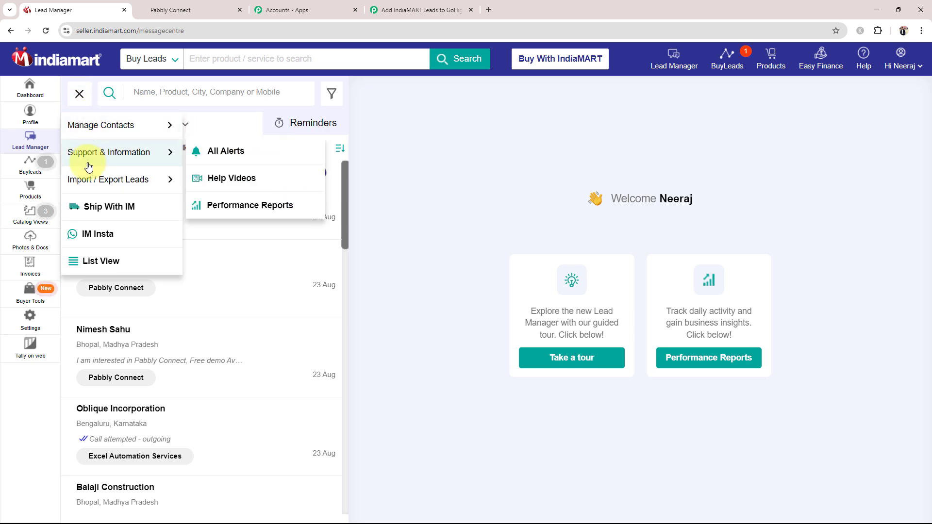
pyautogui.moveTo(88, 182)
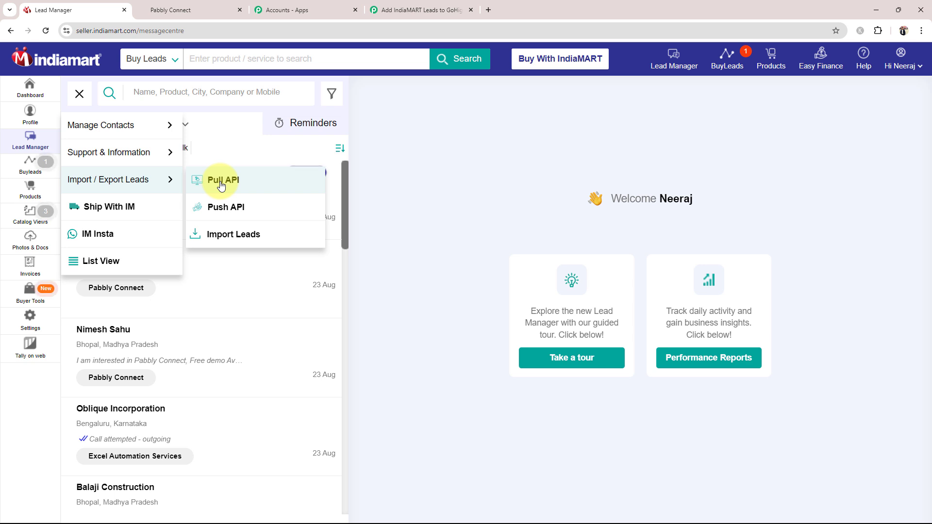
pyautogui.click(224, 207)
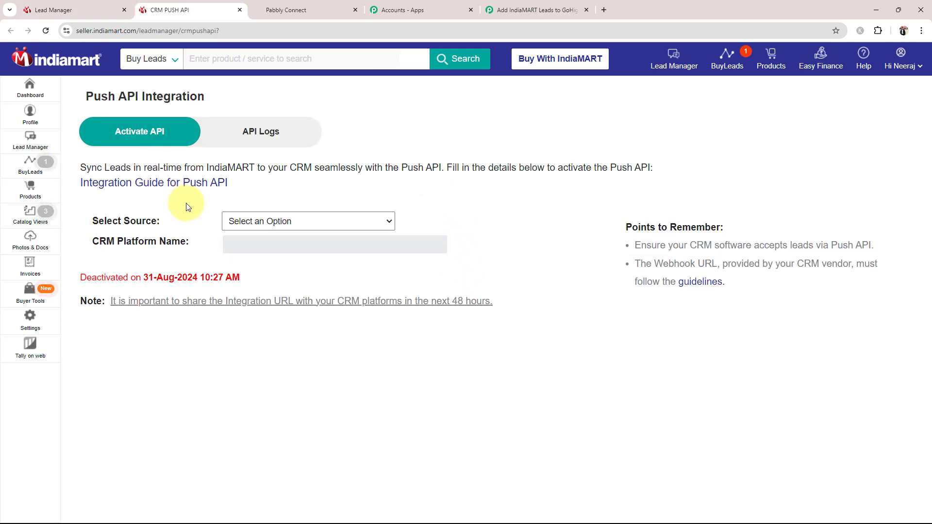
pyautogui.click(291, 219)
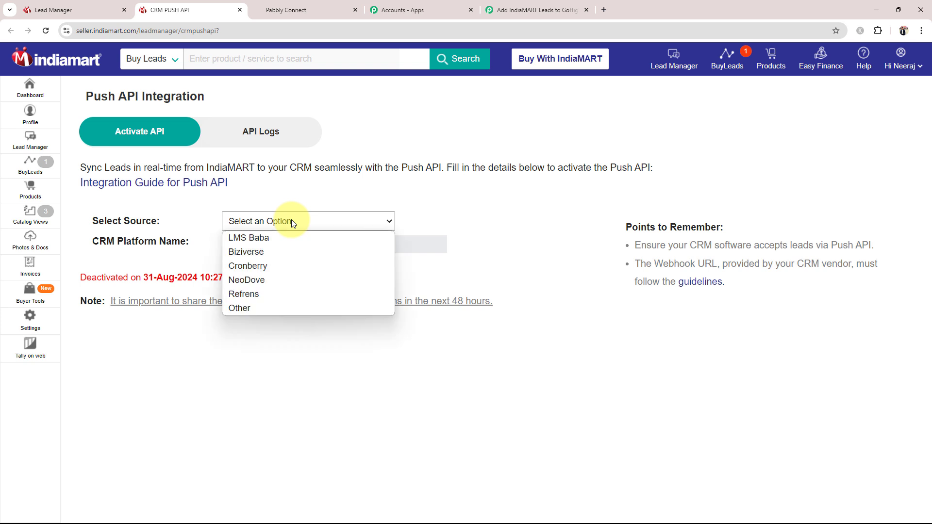
pyautogui.click(257, 307)
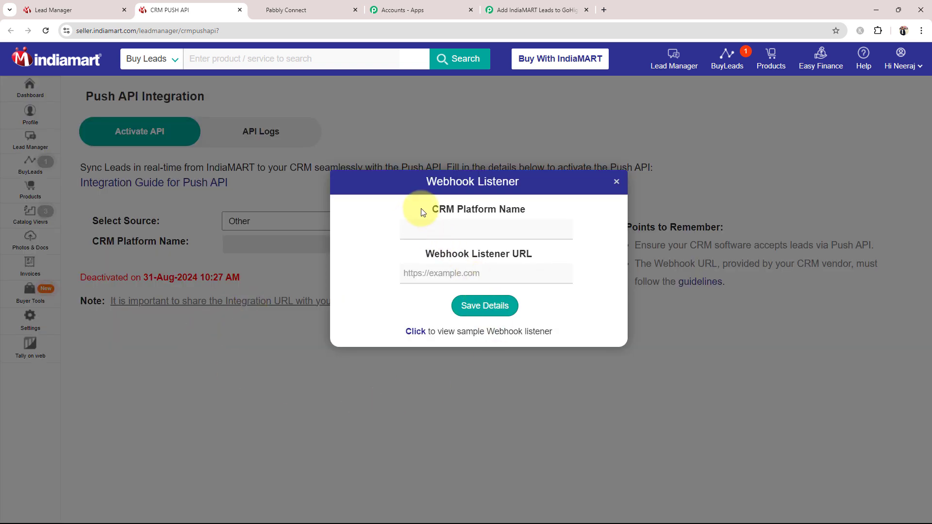
# Enter Pabbly Connect as the CRM platform, paste the webhook URL, and save the details
pyautogui.moveTo(421, 213); pyautogui.dragTo(509, 213)
pyautogui.click(458, 228)
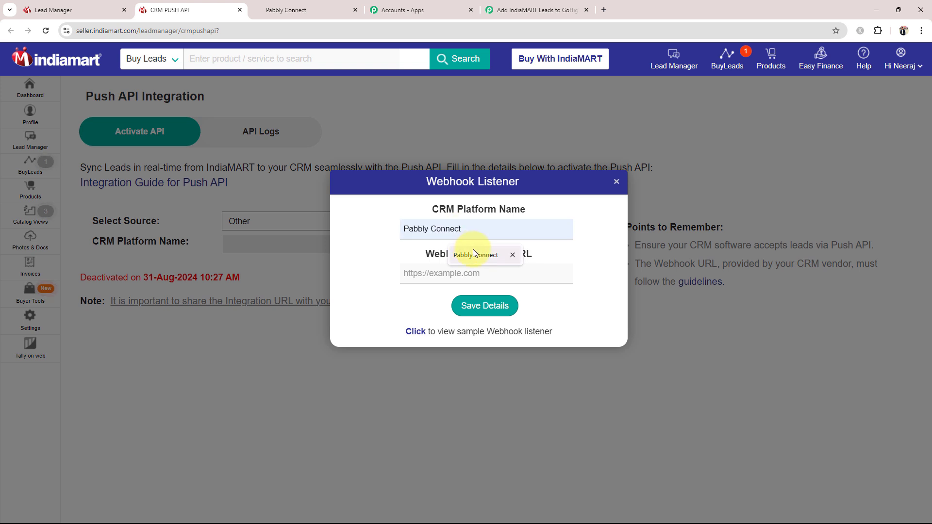
pyautogui.click(473, 249)
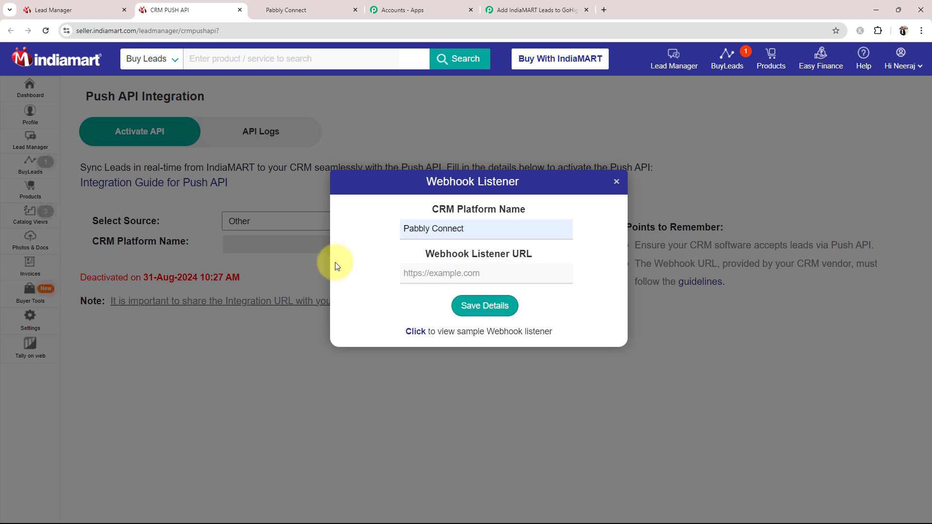
pyautogui.click(431, 270)
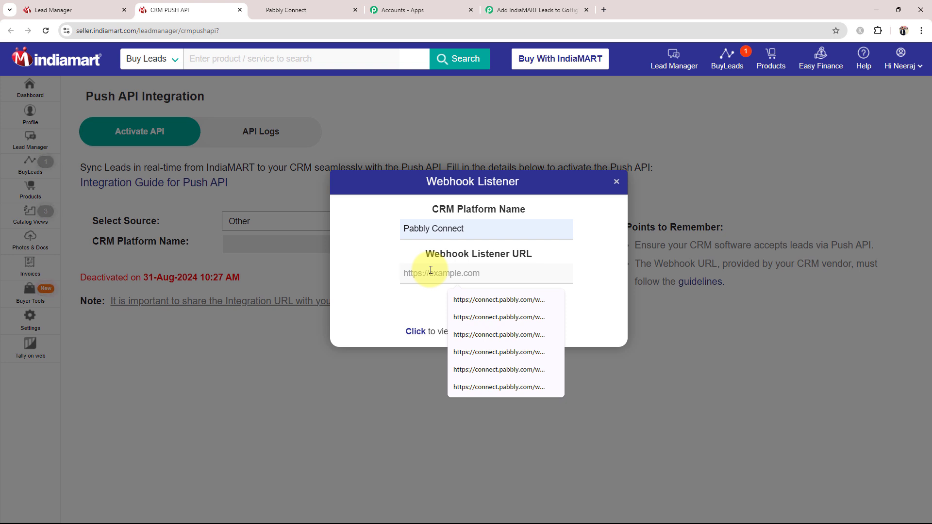
pyautogui.hotkey('ctrl', 'v')
pyautogui.click(380, 308)
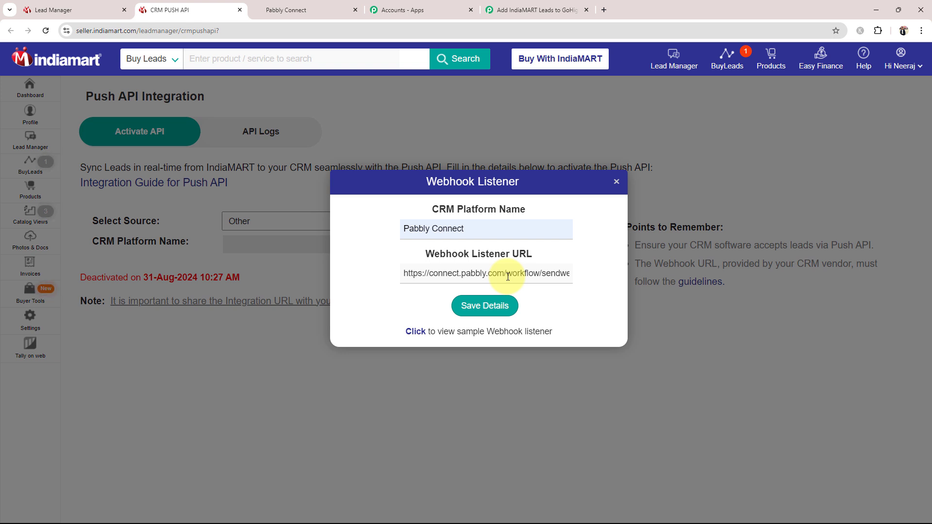
pyautogui.click(474, 306)
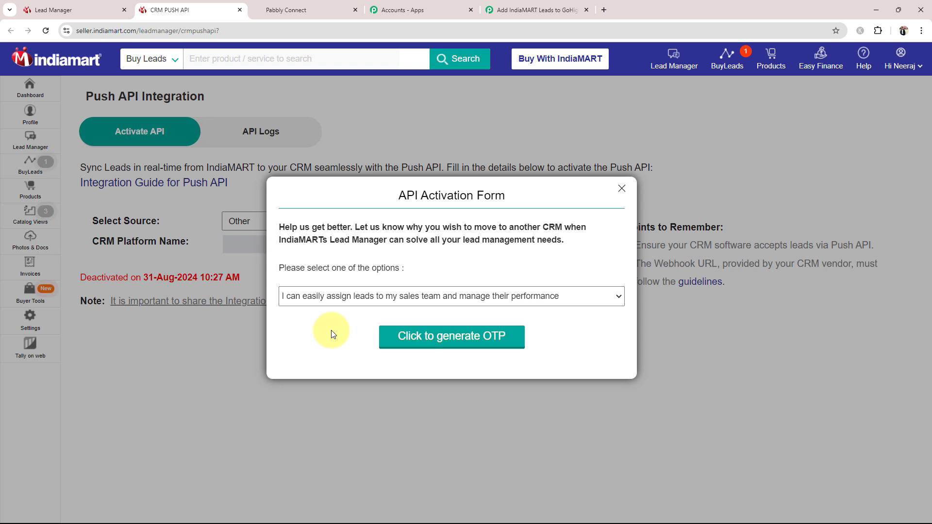
# Choose permanently saving leads as the reason, then verify with the received OTP and submit
pyautogui.click(317, 301)
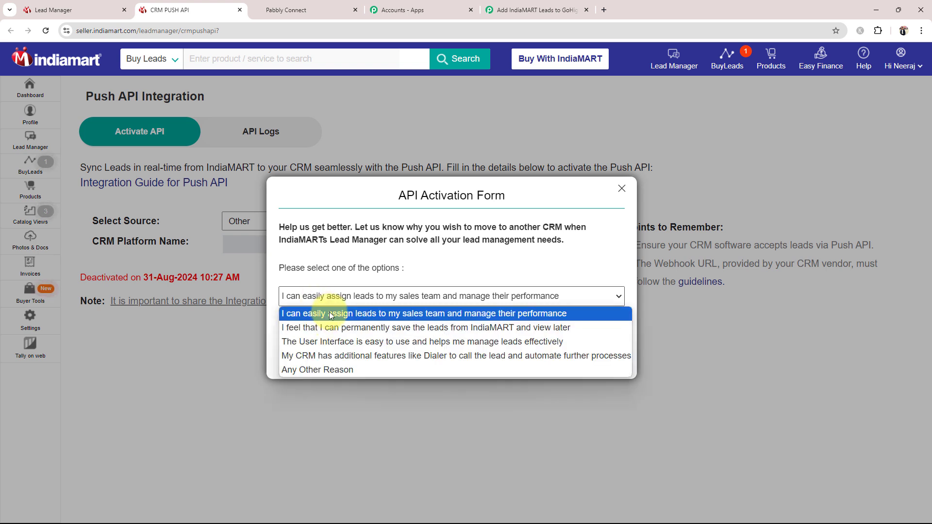
pyautogui.click(311, 332)
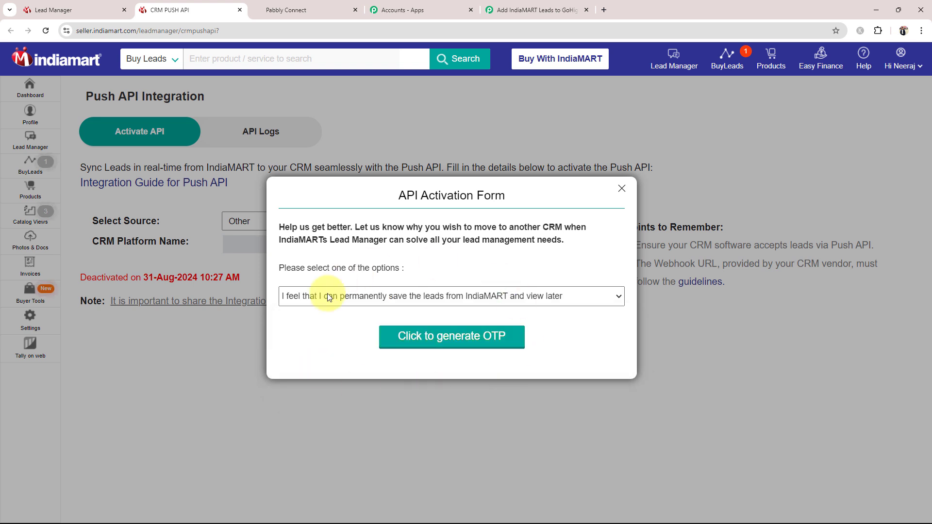
pyautogui.click(455, 342)
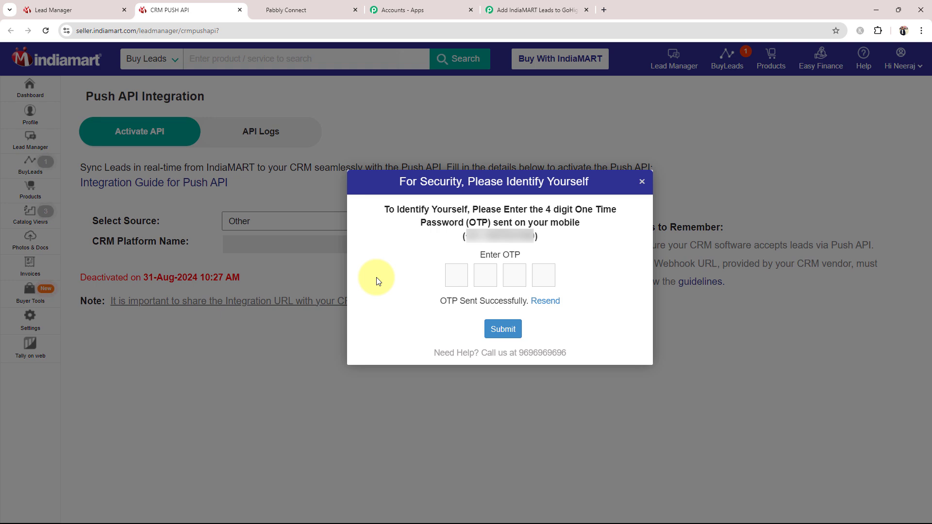
pyautogui.click(503, 329)
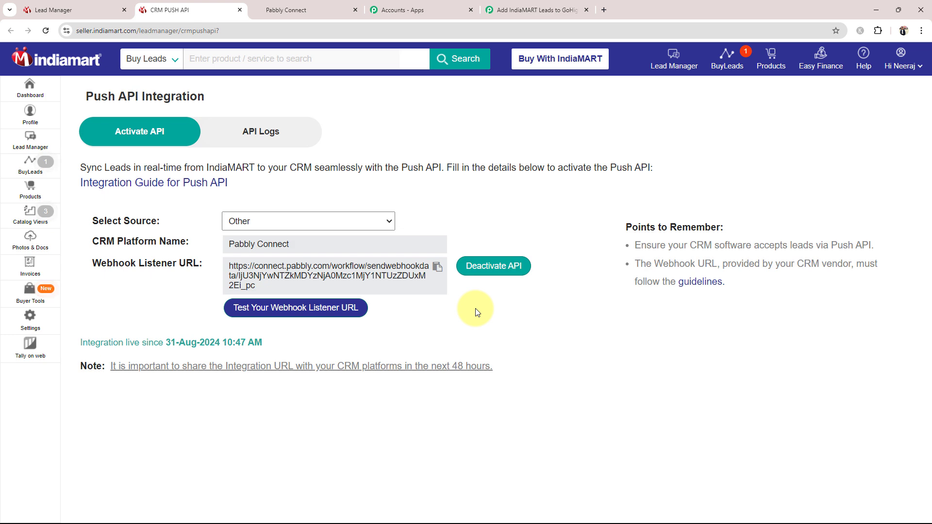
# Switch back to the Pabbly Connect workflow and review the trigger's test-submission note
pyautogui.click(531, 10)
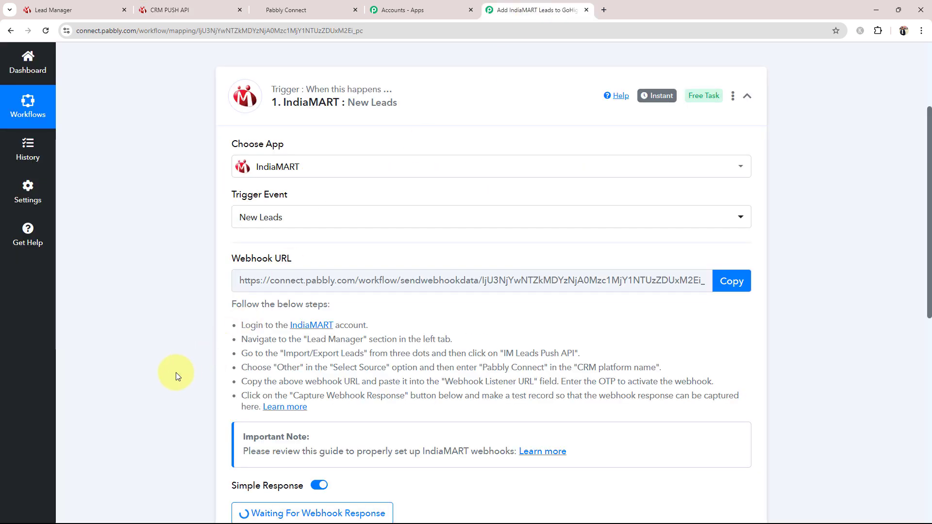
pyautogui.scroll(-3, 174, 373)
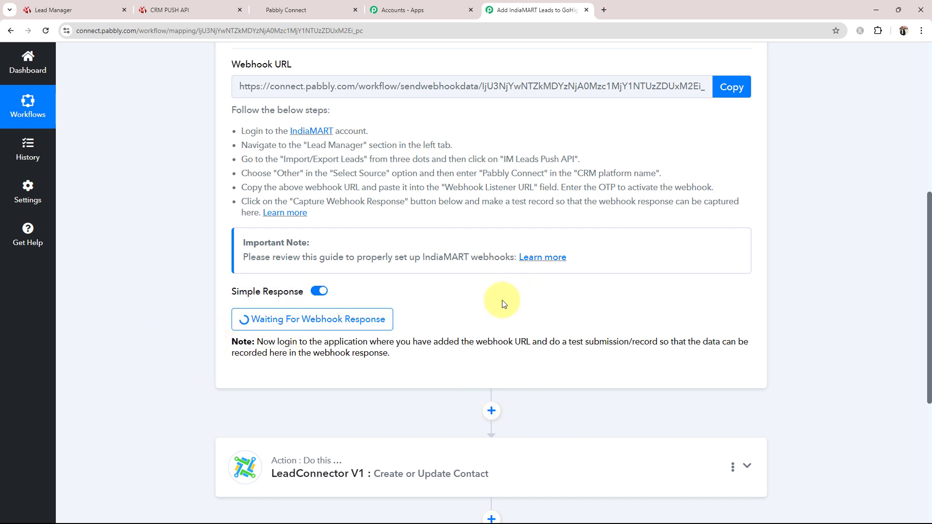
pyautogui.moveTo(567, 342); pyautogui.dragTo(665, 341)
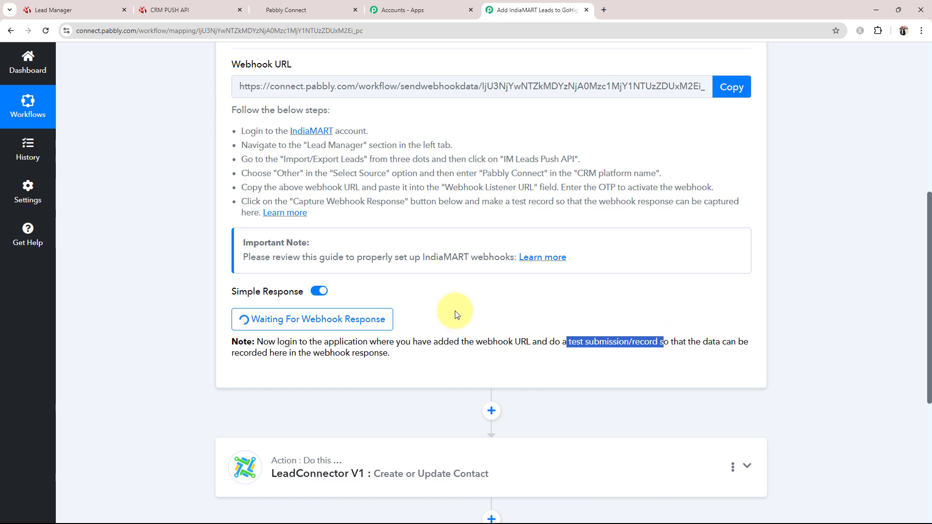
pyautogui.click(260, 291)
pyautogui.scroll(4, 182, 258)
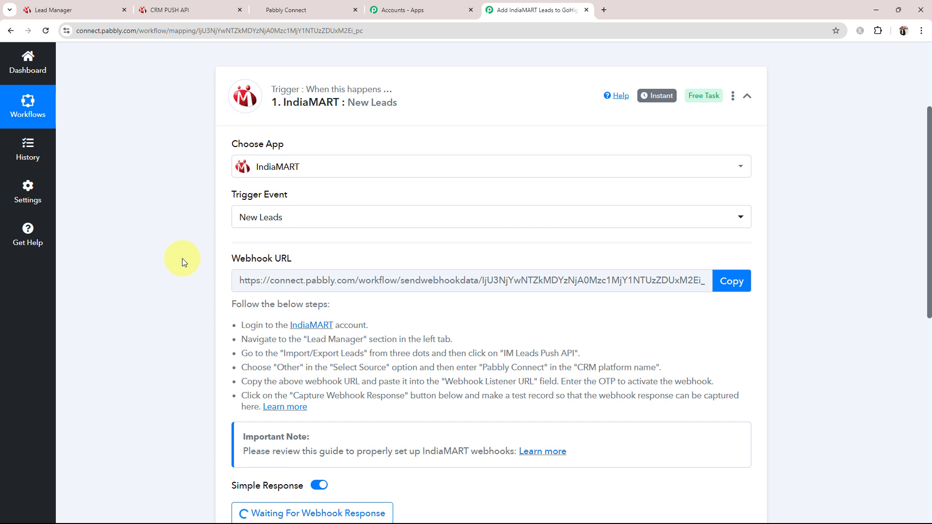
pyautogui.scroll(-1, 182, 259)
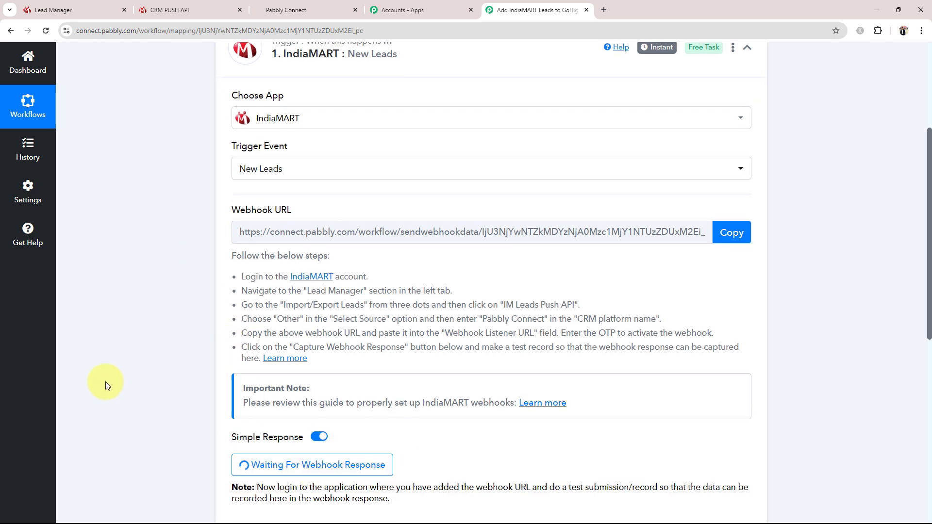
# Send IndiaMART's sample lead to the Pabbly webhook URL and confirm the 200 OK reply
pyautogui.click(180, 10)
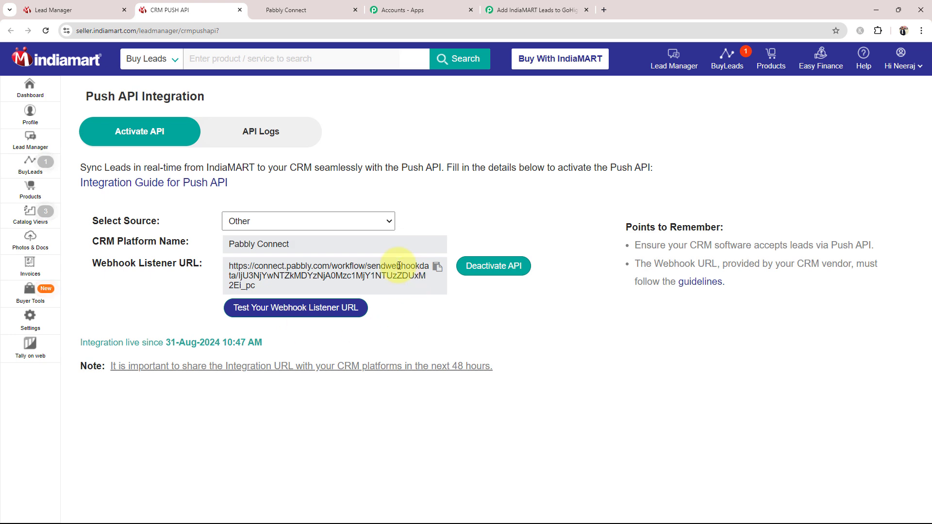
pyautogui.click(293, 315)
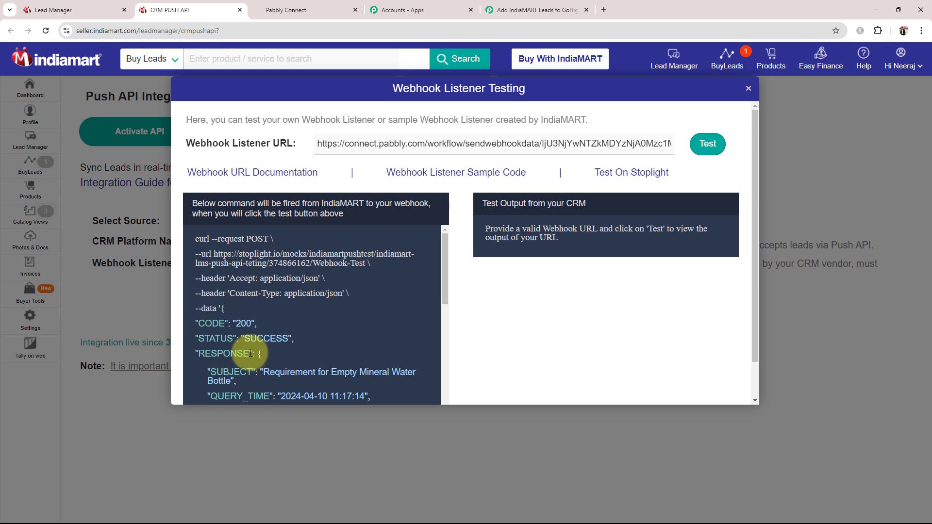
pyautogui.scroll(-1, 251, 353)
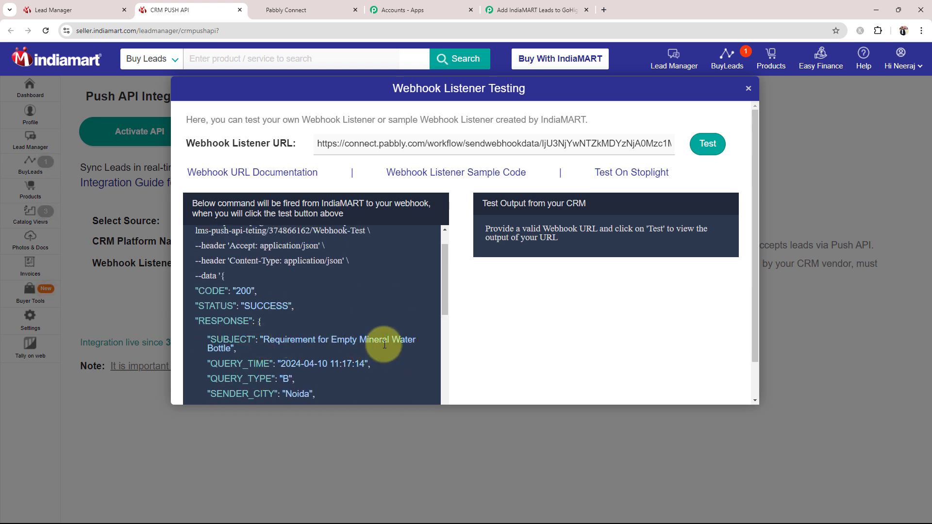
pyautogui.moveTo(444, 299); pyautogui.dragTo(445, 303)
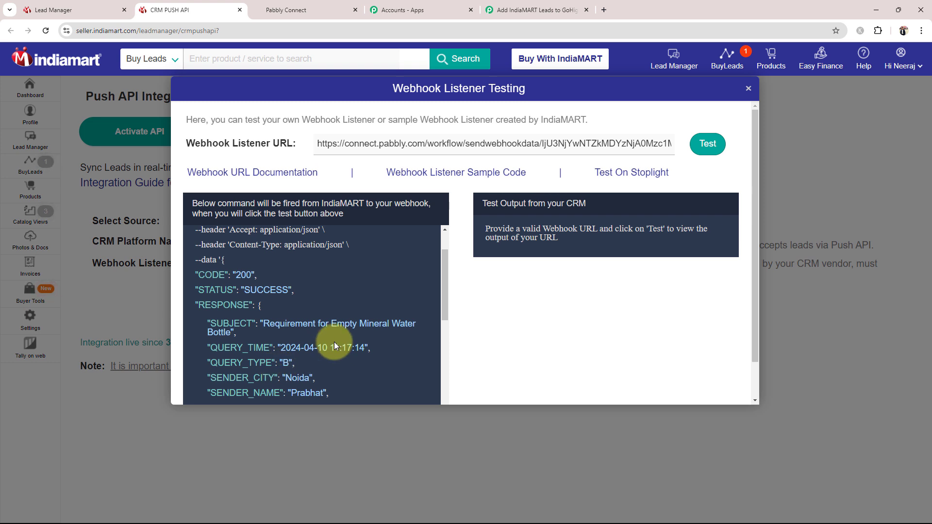
pyautogui.click(709, 145)
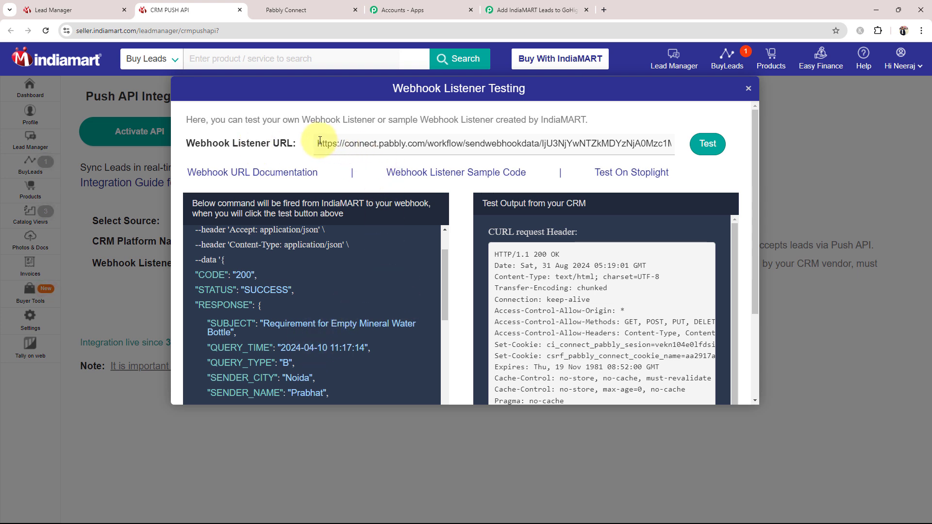
pyautogui.moveTo(318, 142); pyautogui.dragTo(533, 145)
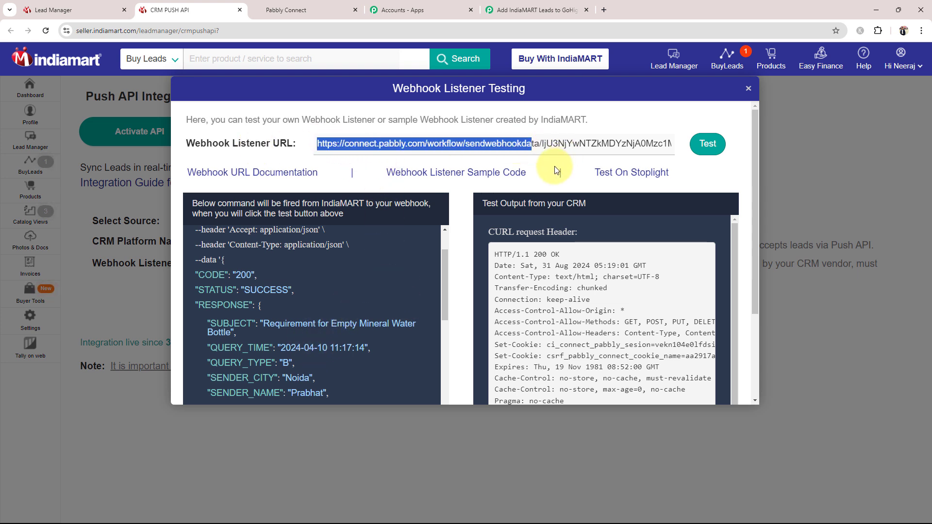
pyautogui.click(549, 171)
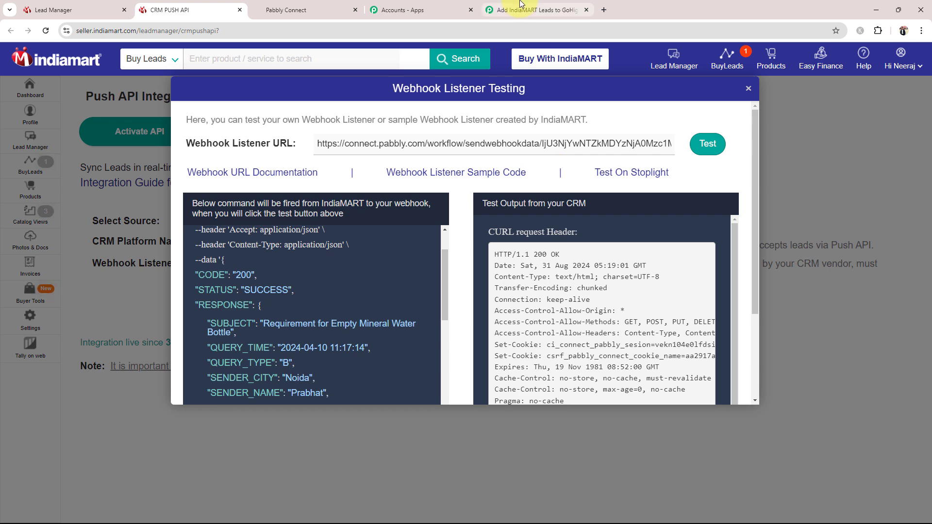
pyautogui.click(532, 10)
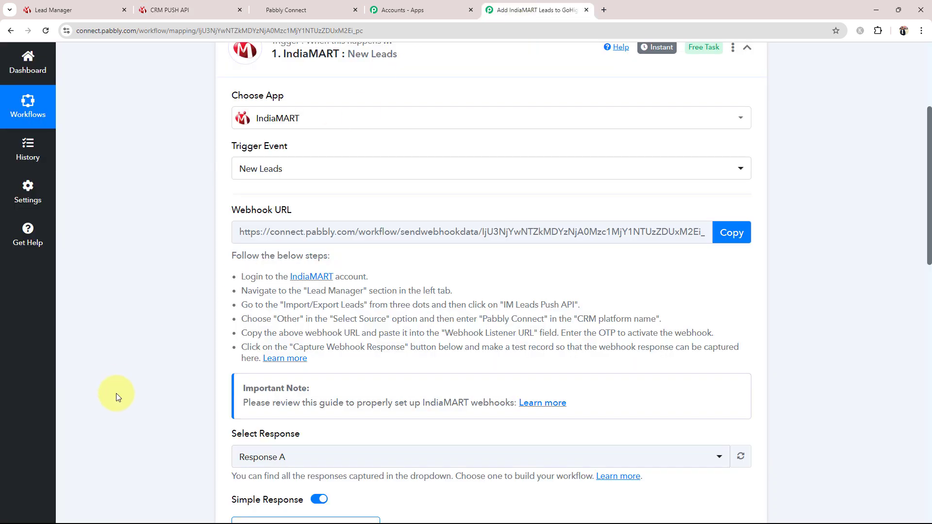
# Review the captured IndiaMART lead data, enlarging the Query Message box to read its full text
pyautogui.scroll(-6, 129, 403)
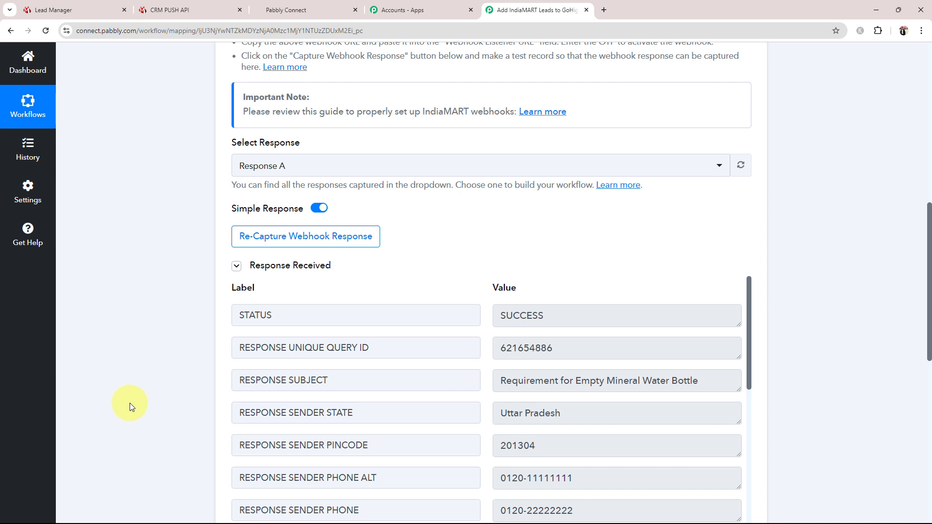
pyautogui.scroll(-2, 131, 404)
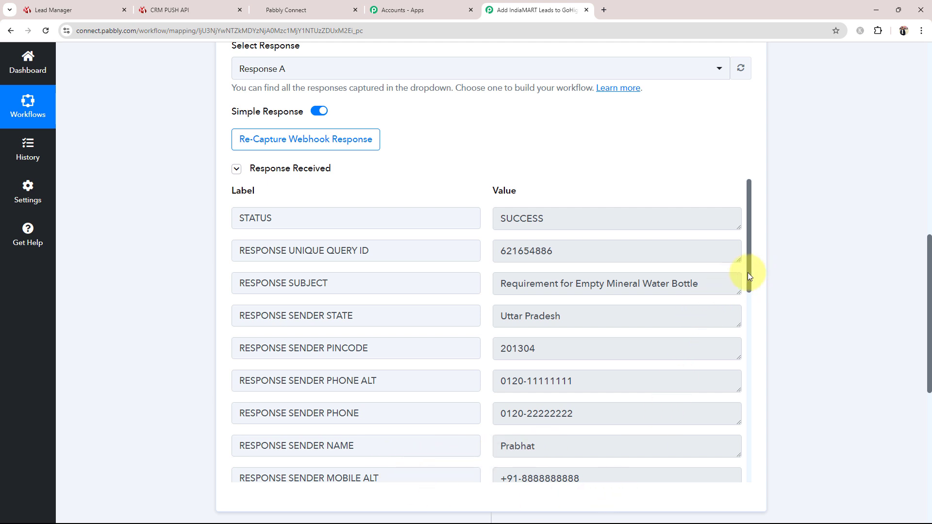
pyautogui.moveTo(748, 272); pyautogui.dragTo(764, 462)
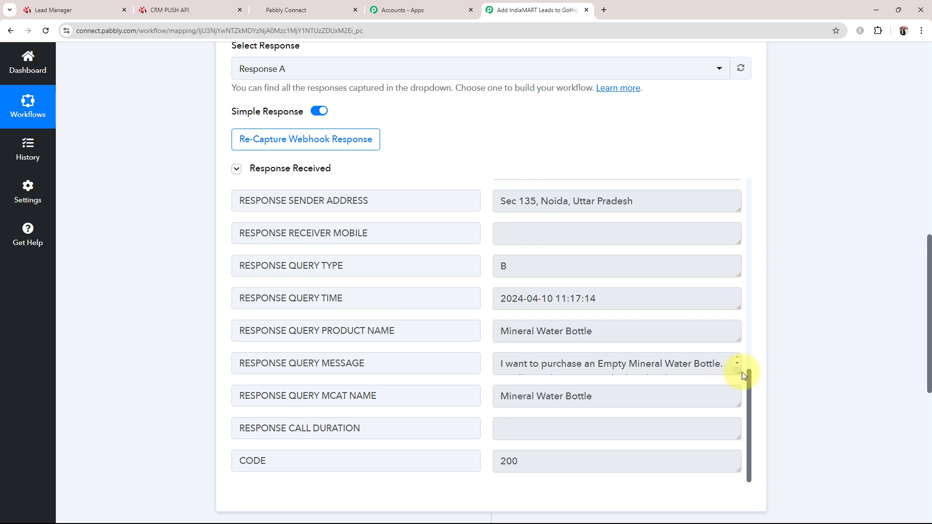
pyautogui.moveTo(735, 372); pyautogui.dragTo(742, 400)
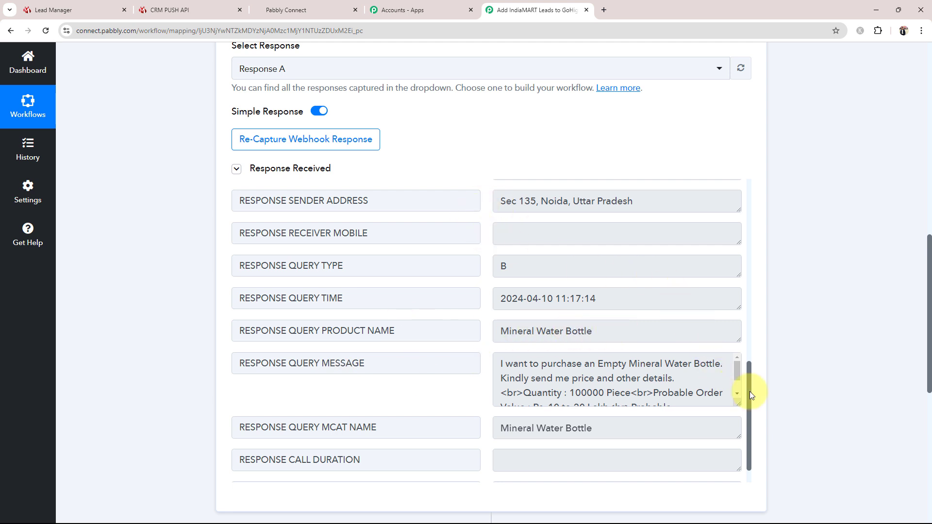
pyautogui.scroll(1, 749, 391)
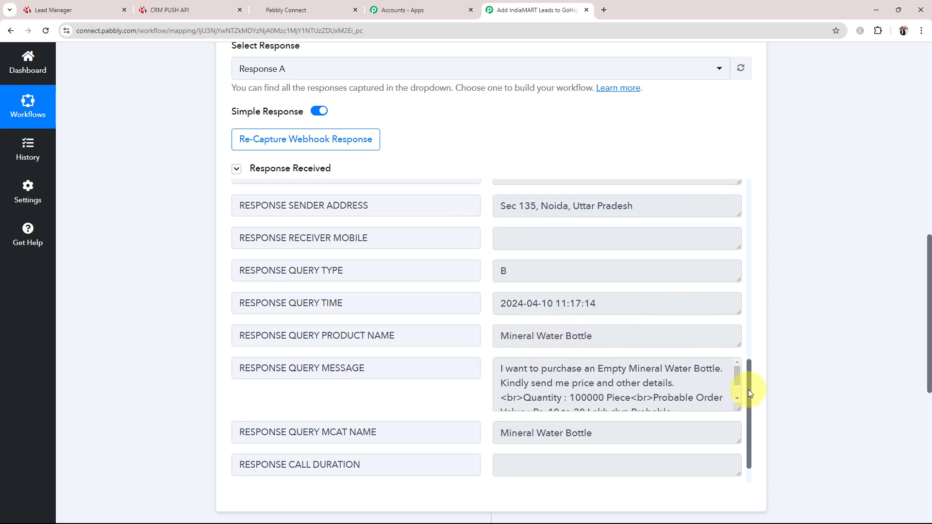
pyautogui.moveTo(749, 390); pyautogui.dragTo(769, 183)
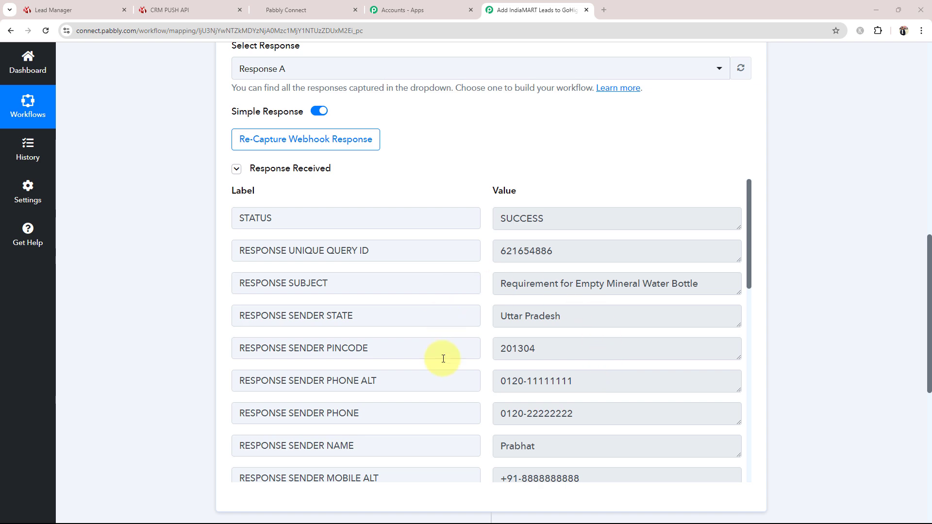
pyautogui.scroll(15, 158, 362)
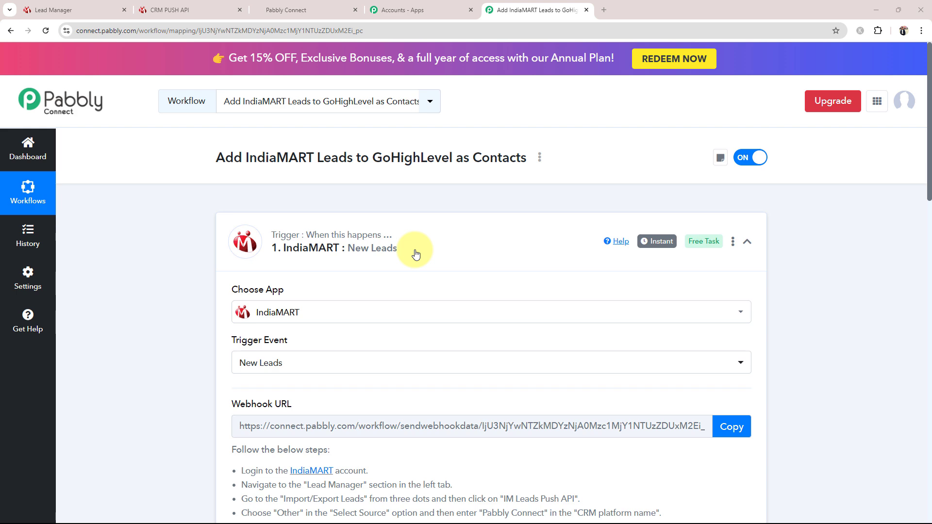
# Collapse the trigger and set the action app to LeadConnector V2 with the Create Contact event
pyautogui.click(416, 253)
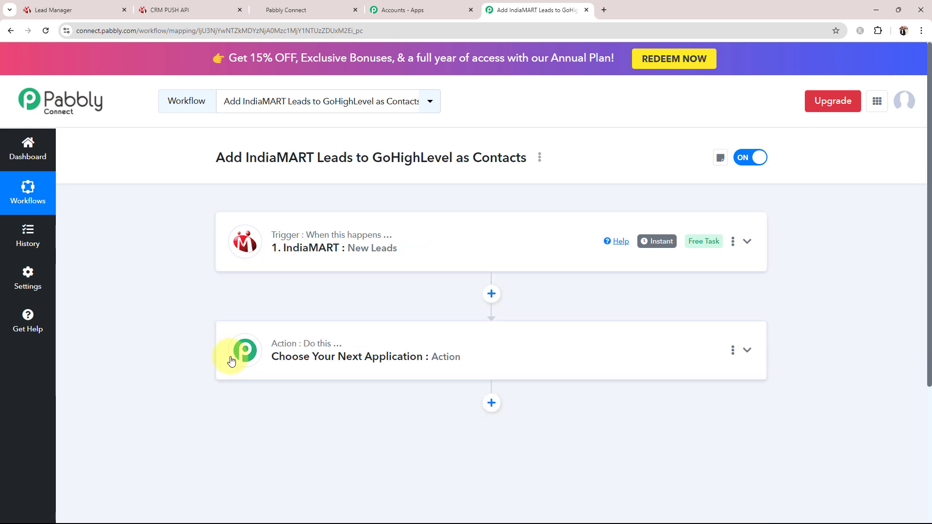
pyautogui.click(249, 365)
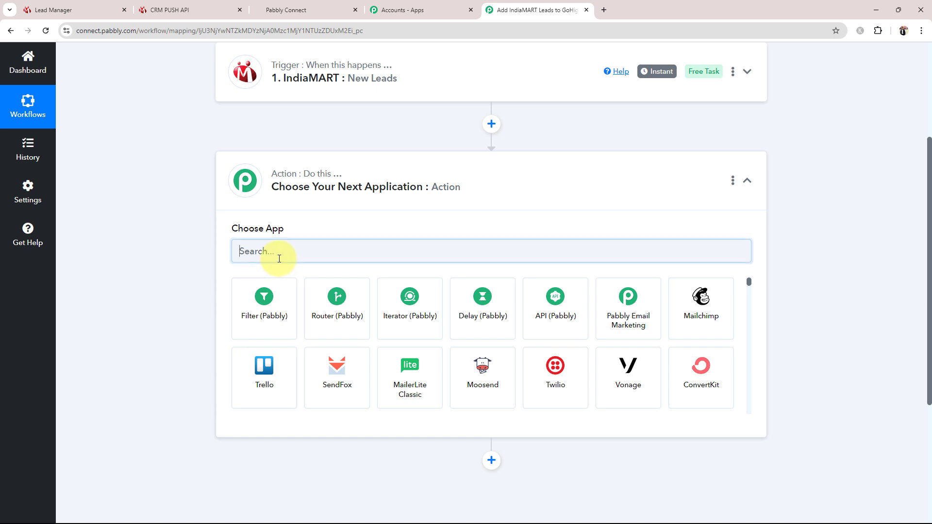
pyautogui.write('lead')
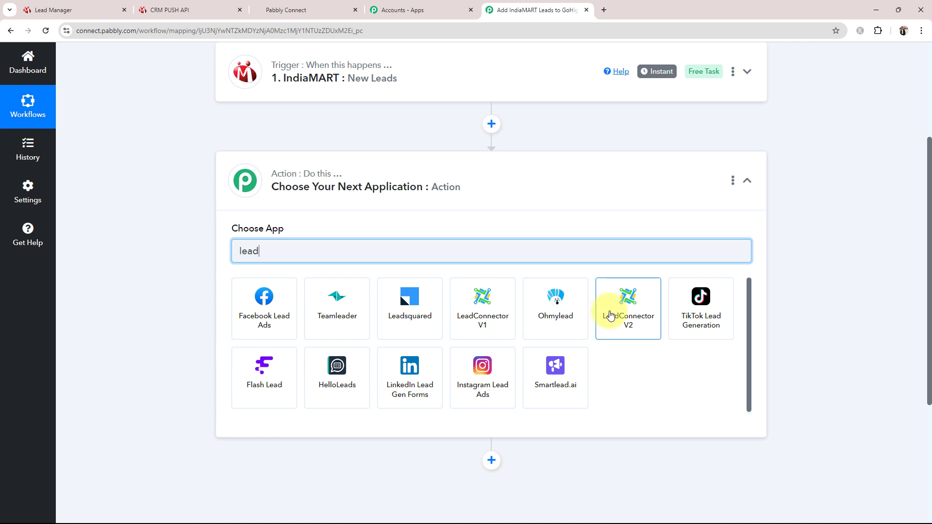
pyautogui.click(610, 316)
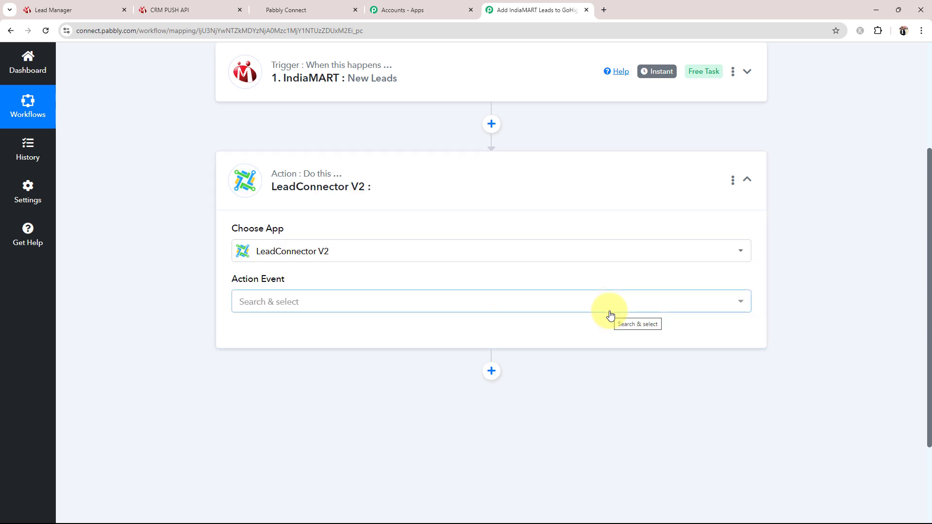
pyautogui.click(283, 303)
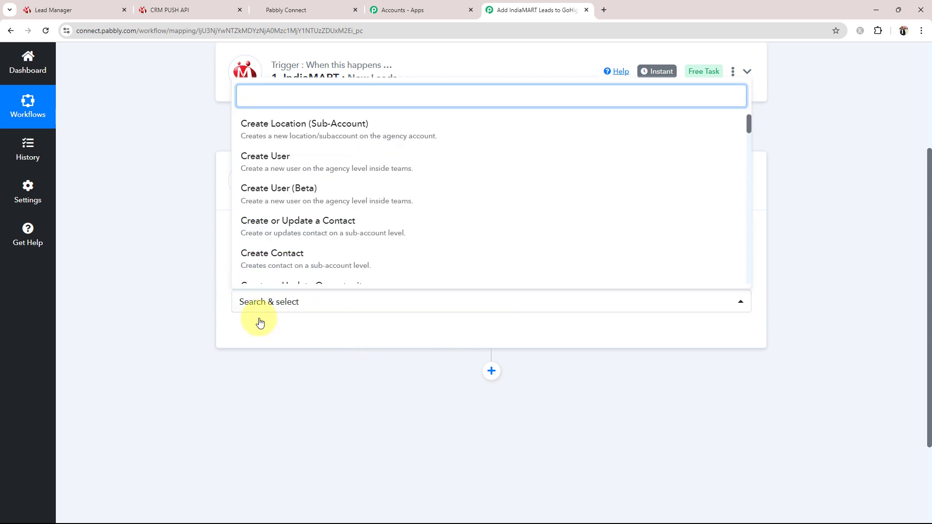
pyautogui.click(249, 262)
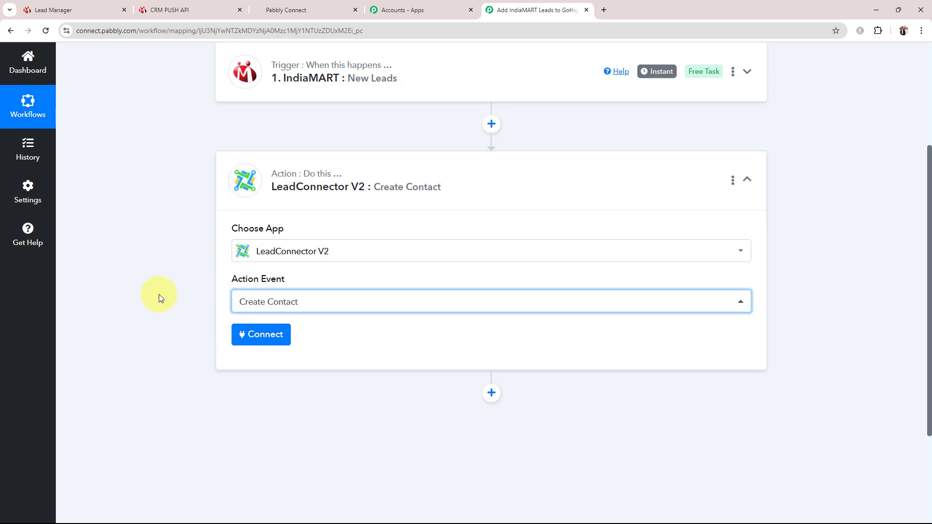
pyautogui.click(154, 308)
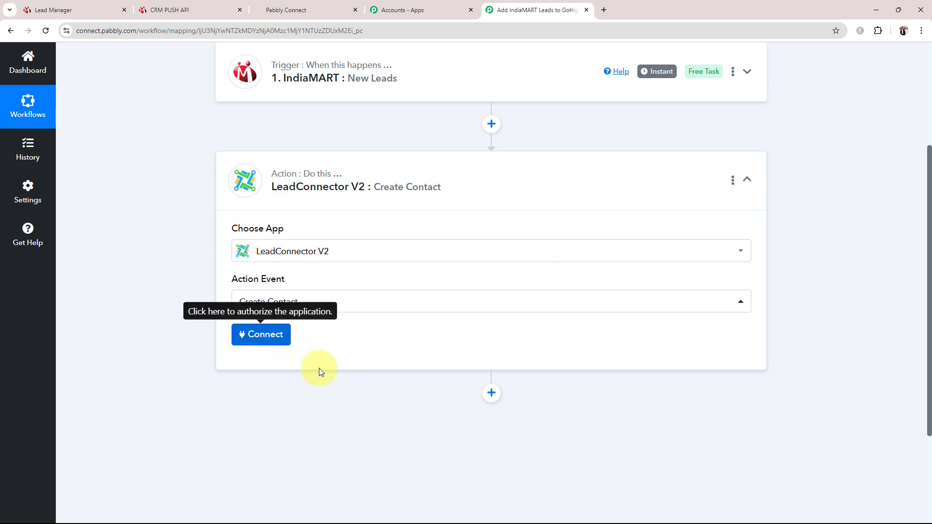
# Add a new LeadConnector V2 connection authorized for the Pabbly Connect account
pyautogui.click(250, 333)
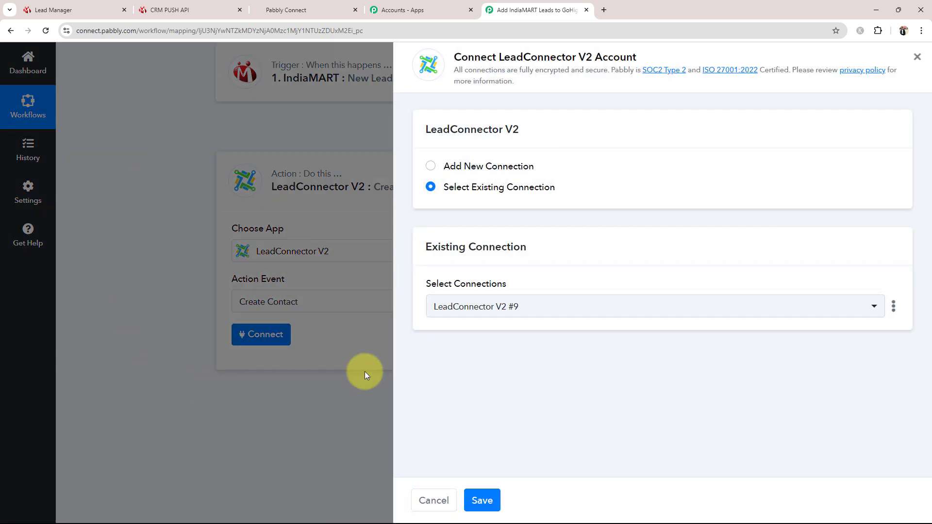
pyautogui.click(431, 167)
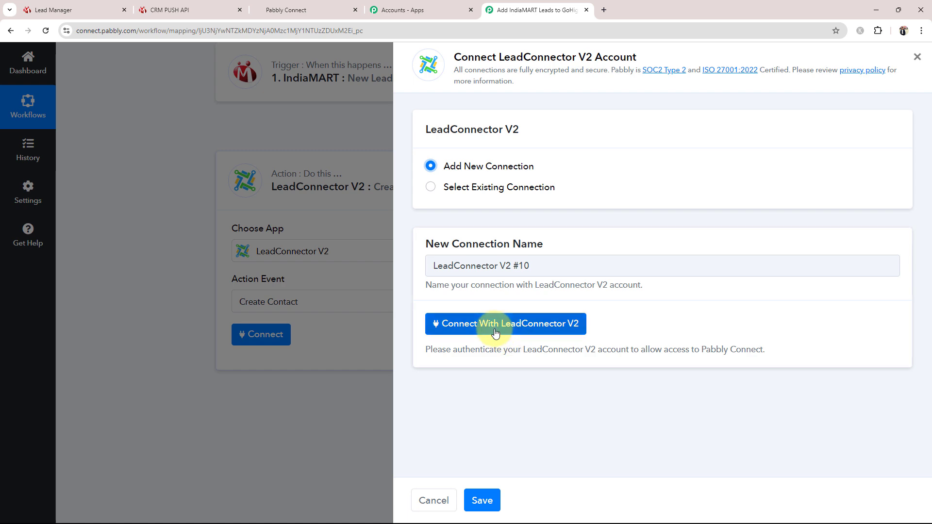
pyautogui.click(495, 324)
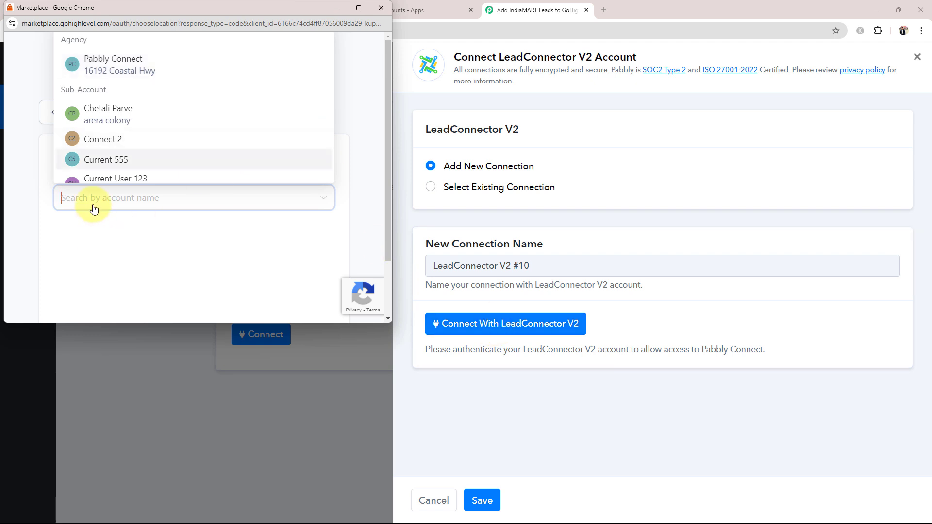
pyautogui.write('PABBLY')
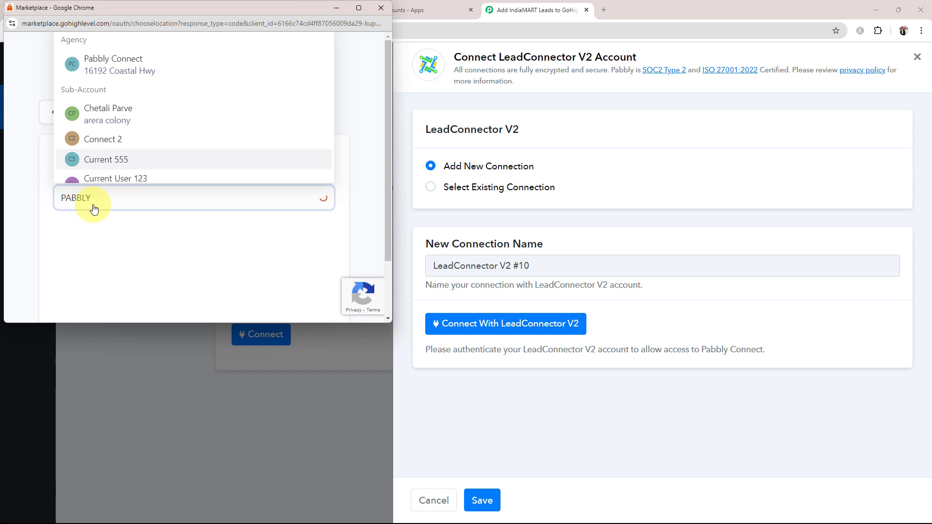
pyautogui.click(102, 225)
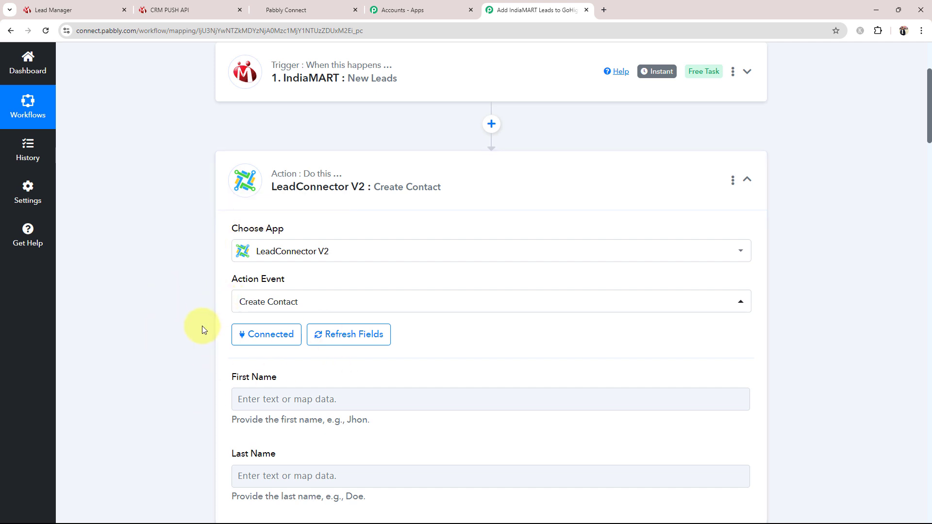
pyautogui.scroll(-4, 202, 327)
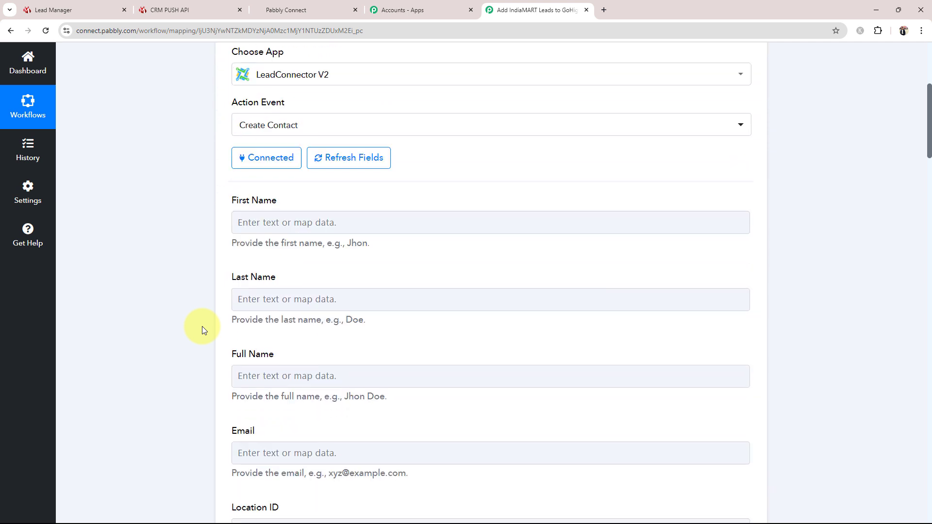
pyautogui.scroll(-3, 202, 330)
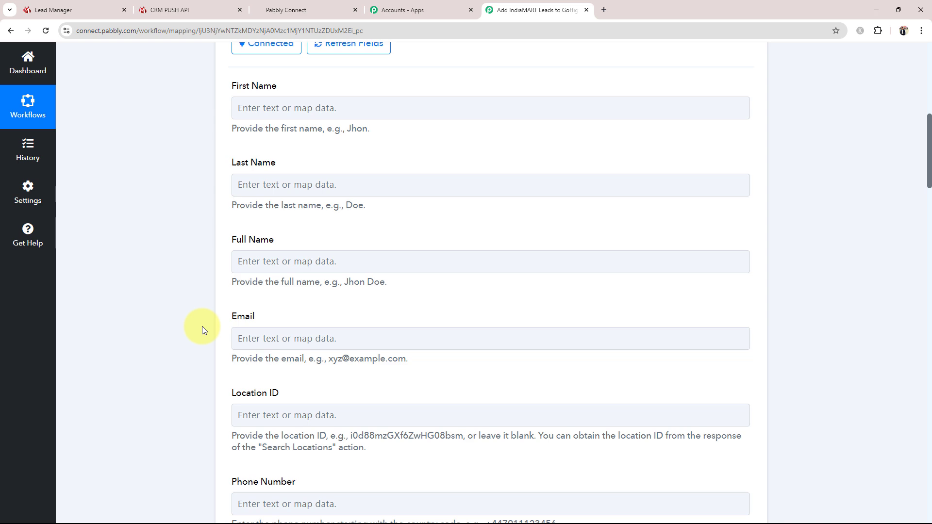
pyautogui.scroll(-9, 202, 330)
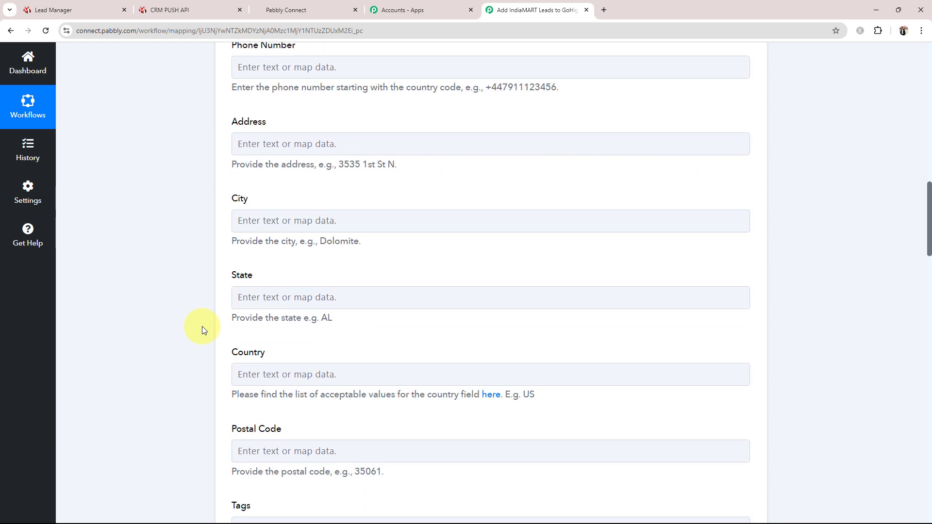
pyautogui.scroll(-6, 202, 330)
pyautogui.scroll(-1, 202, 330)
pyautogui.scroll(-5, 202, 330)
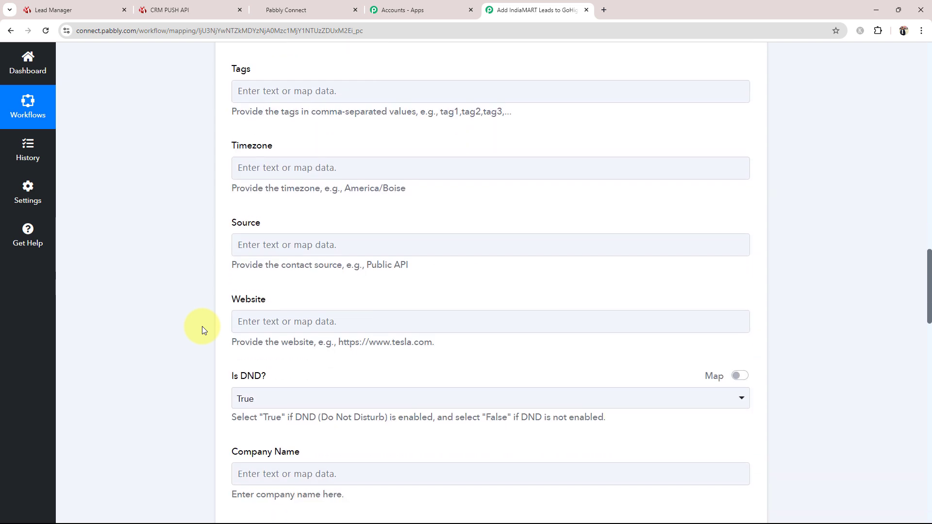
pyautogui.scroll(-3, 202, 330)
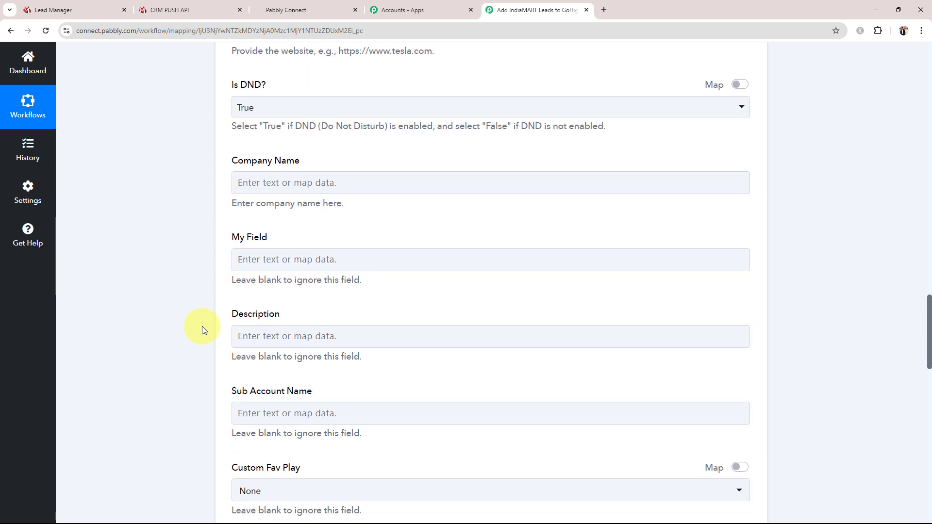
pyautogui.scroll(-3, 201, 330)
pyautogui.scroll(-5, 202, 330)
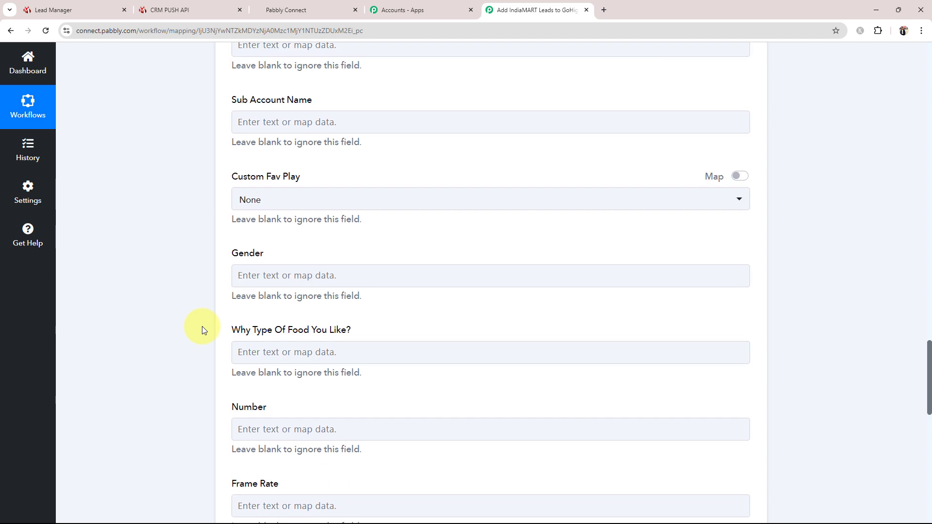
pyautogui.scroll(13, 202, 330)
pyautogui.scroll(20, 202, 327)
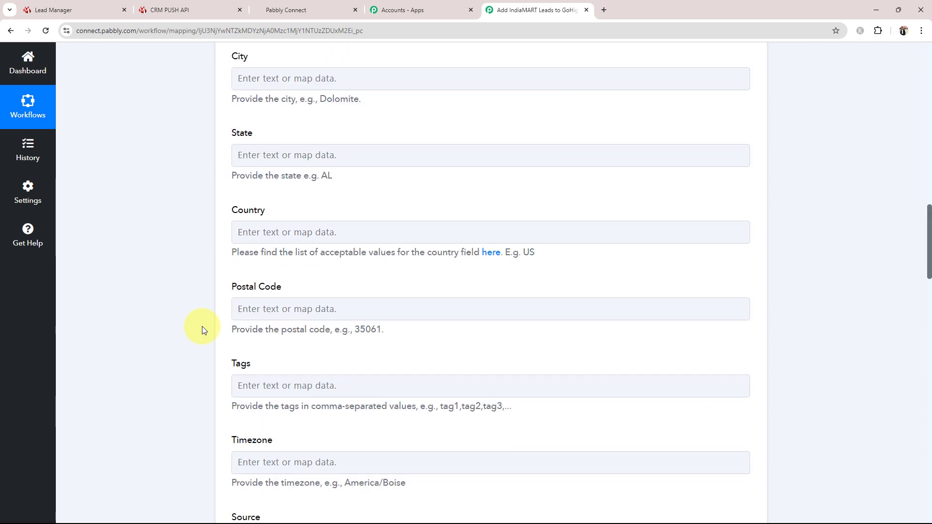
pyautogui.scroll(-5, 202, 326)
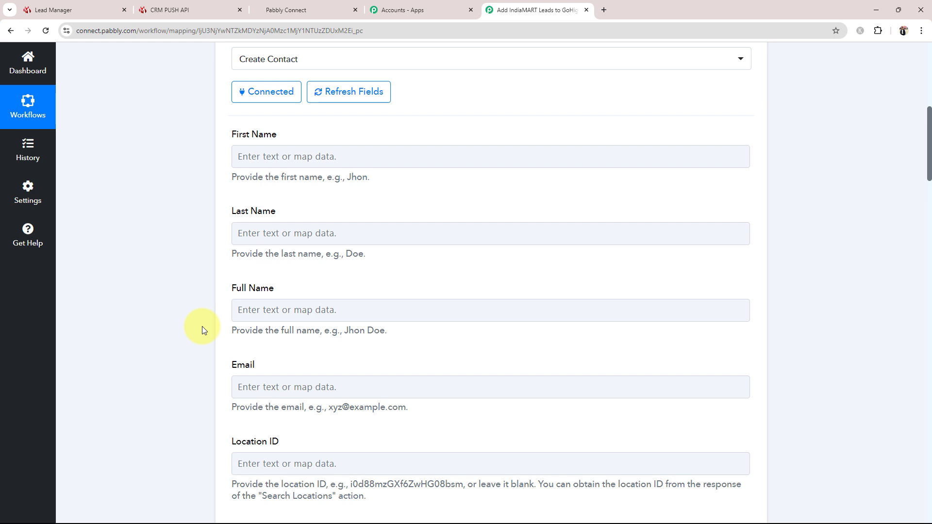
pyautogui.scroll(-1, 202, 330)
pyautogui.scroll(9, 202, 326)
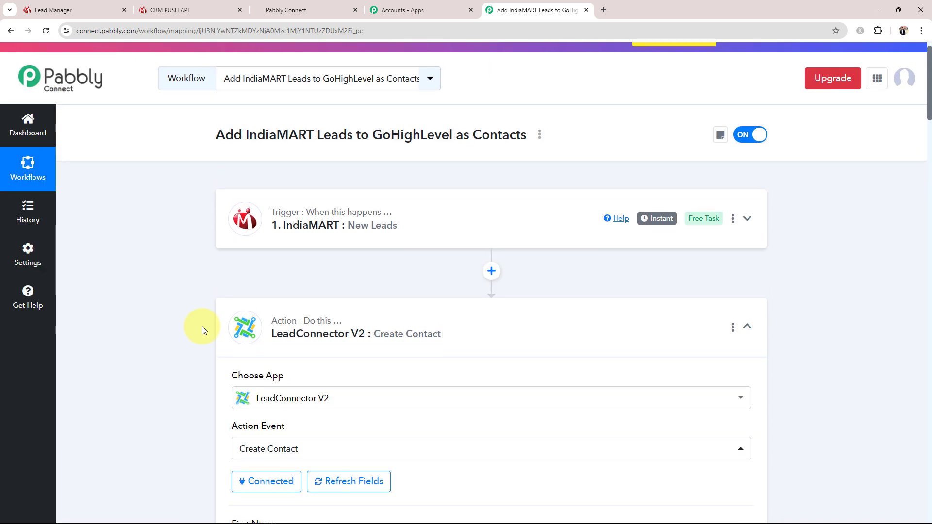
pyautogui.scroll(-8, 146, 333)
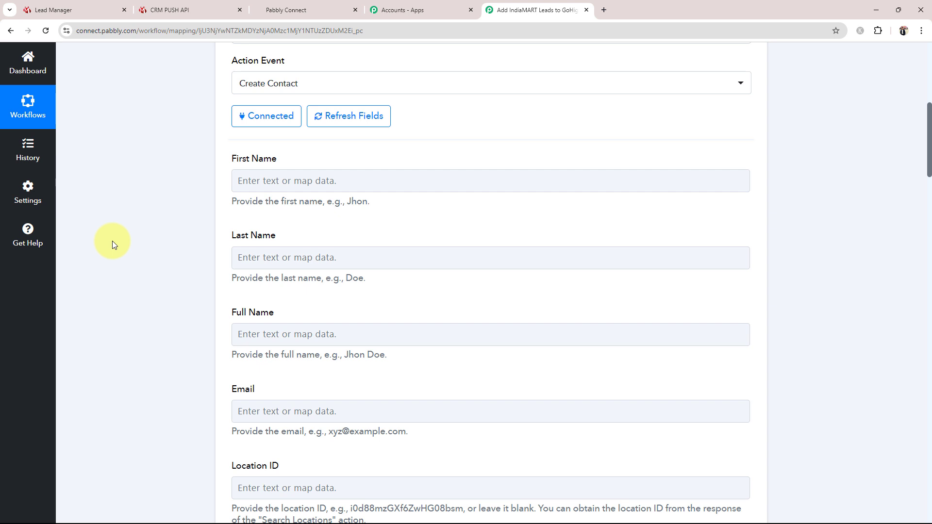
# Map RESPONSE SENDER NAME into First Name by searching 'NAME' in the lead data
pyautogui.click(264, 181)
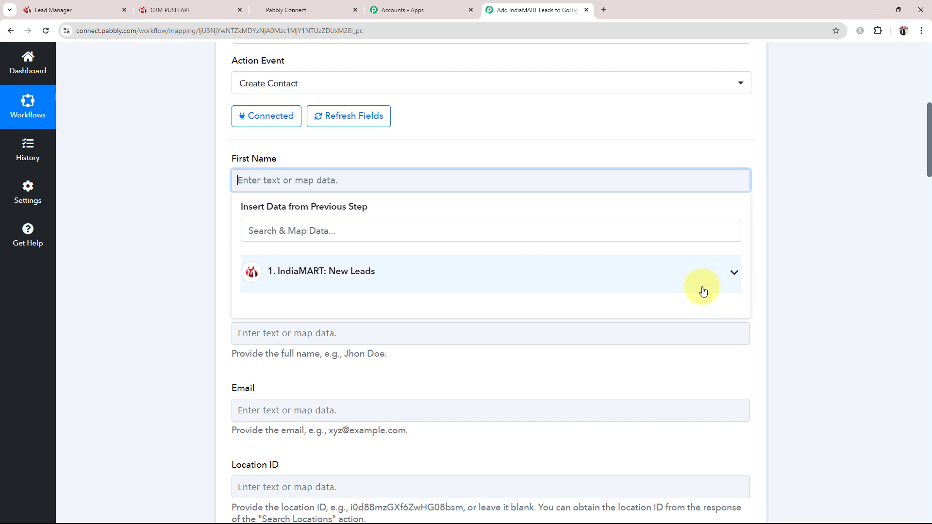
pyautogui.click(289, 230)
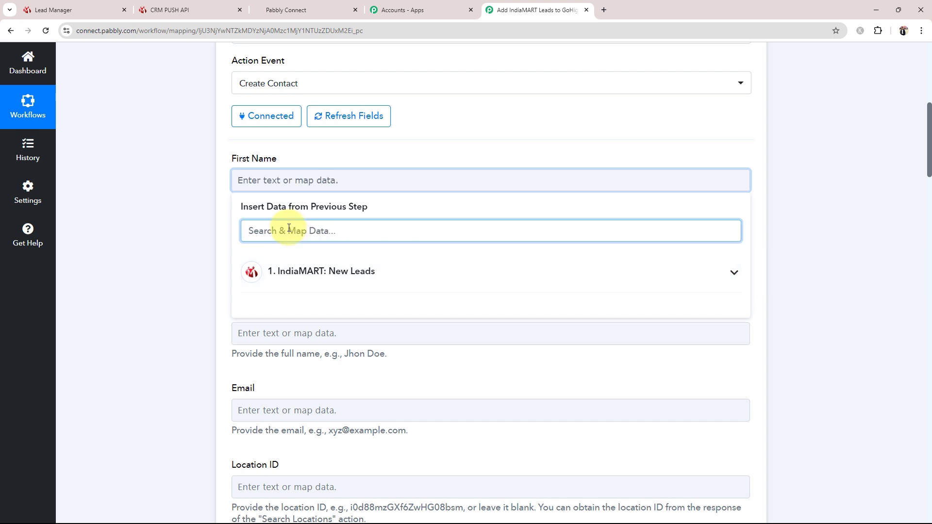
pyautogui.write('NAME')
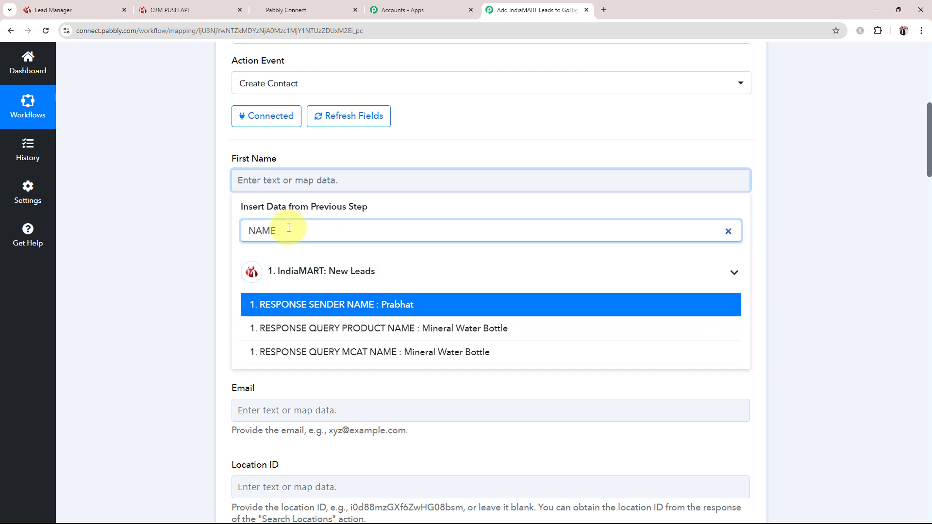
pyautogui.click(333, 304)
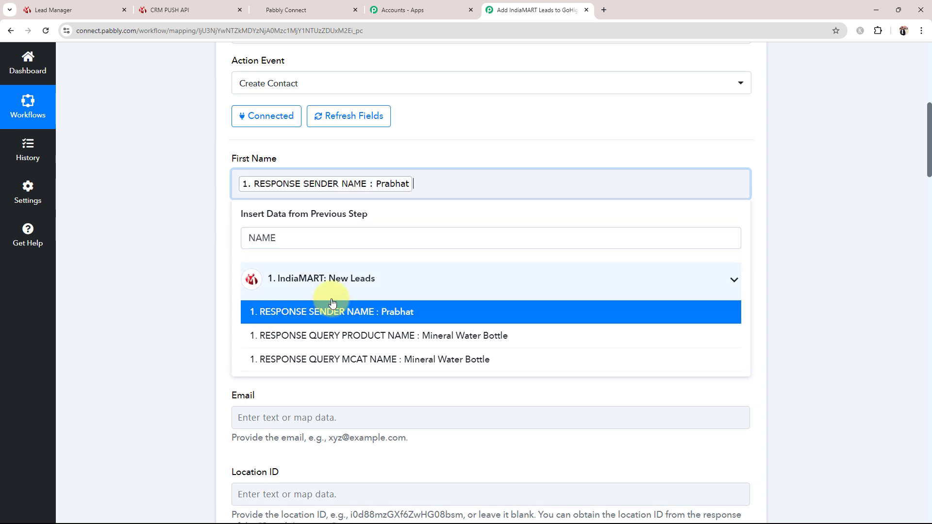
pyautogui.click(174, 226)
# Remove the stray test text typed after the sender-name token in First Name
pyautogui.click(439, 182)
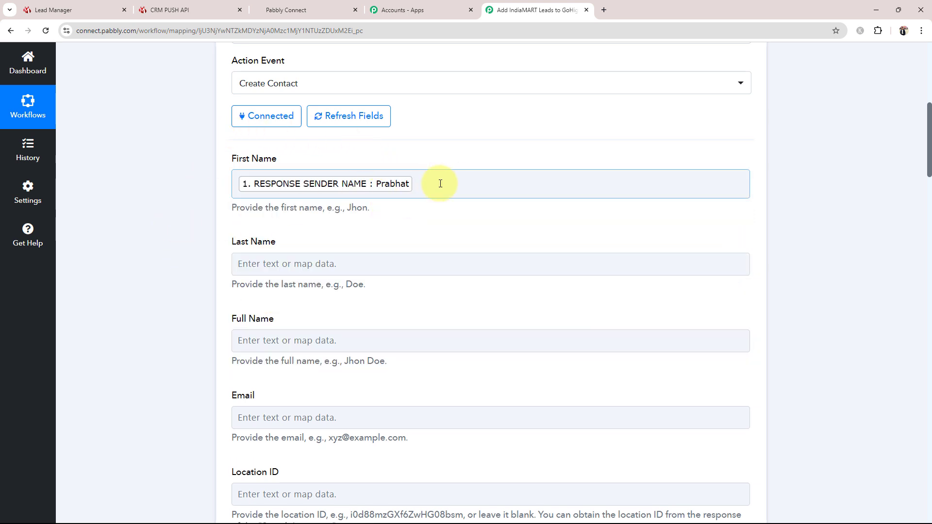
pyautogui.write('Prab')
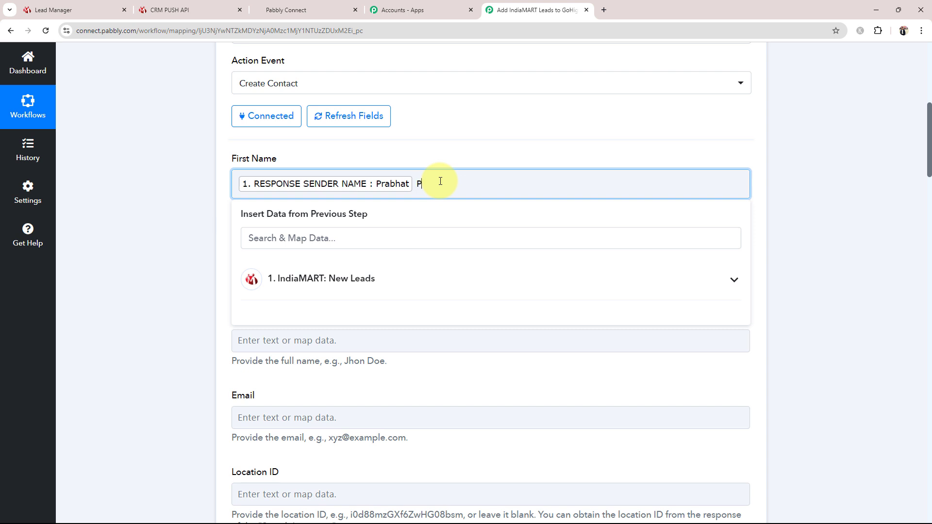
pyautogui.write('hat')
pyautogui.press('BackSpace')
pyautogui.press('BackSpace')
pyautogui.press('BackSpace')
pyautogui.press('BackSpace')
pyautogui.press('BackSpace')
pyautogui.press('BackSpace')
pyautogui.press('BackSpace')
pyautogui.click(220, 204)
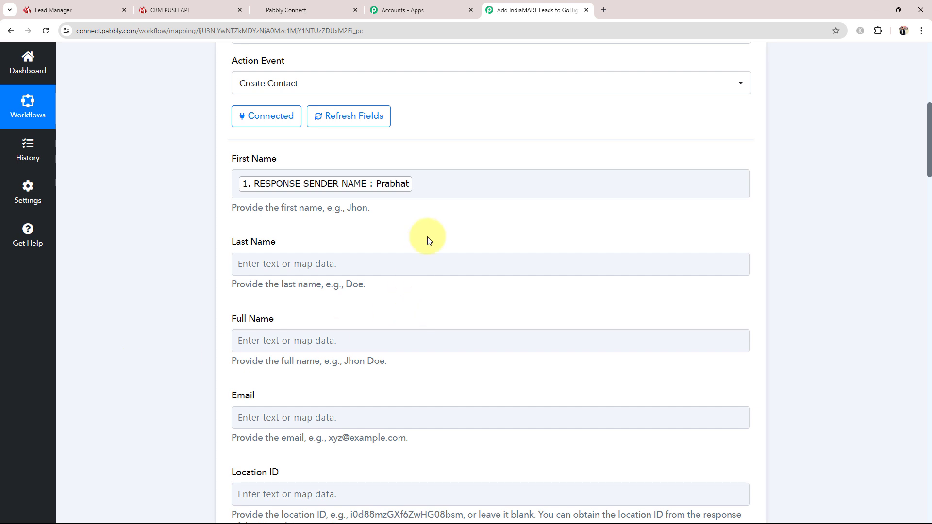
pyautogui.click(437, 181)
pyautogui.write('prabhat')
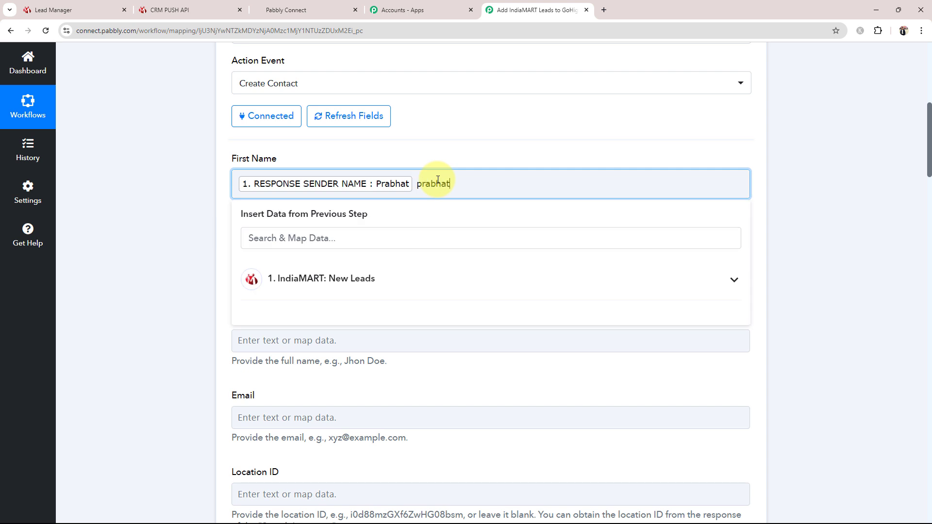
pyautogui.press('BackSpace')
pyautogui.press('BackSpace')
pyautogui.press('BackSpace')
pyautogui.press('BackSpace')
pyautogui.press('BackSpace')
pyautogui.press('BackSpace')
pyautogui.press('BackSpace')
pyautogui.click(150, 287)
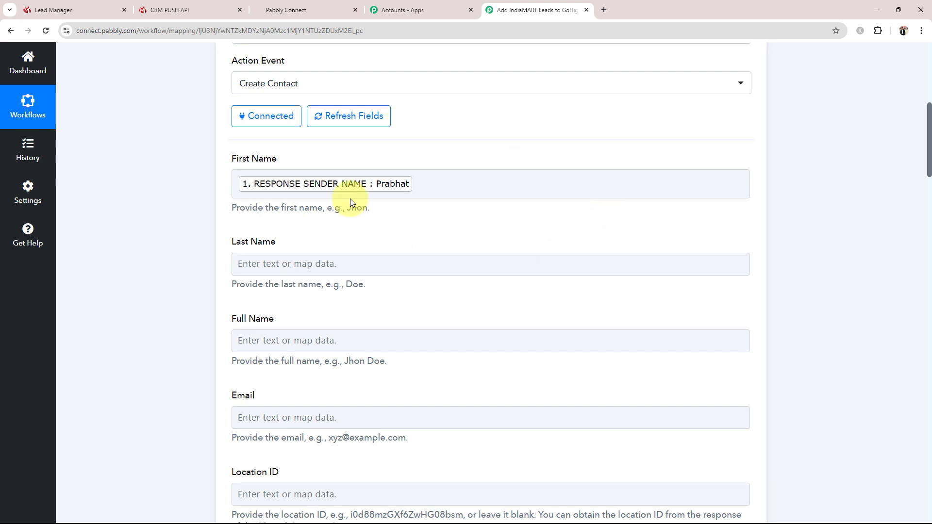
# Map the lead's sender email into Email and sender address into Address
pyautogui.scroll(-7, 150, 293)
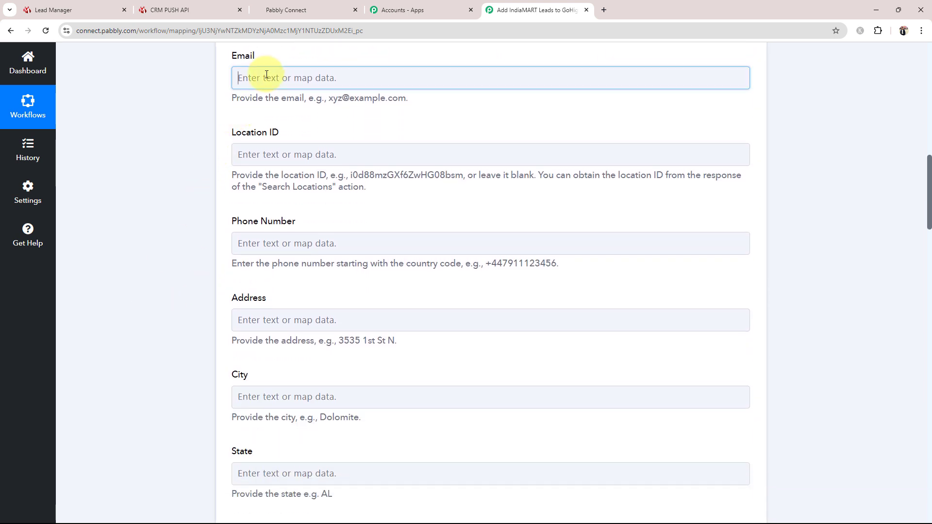
pyautogui.click(266, 76)
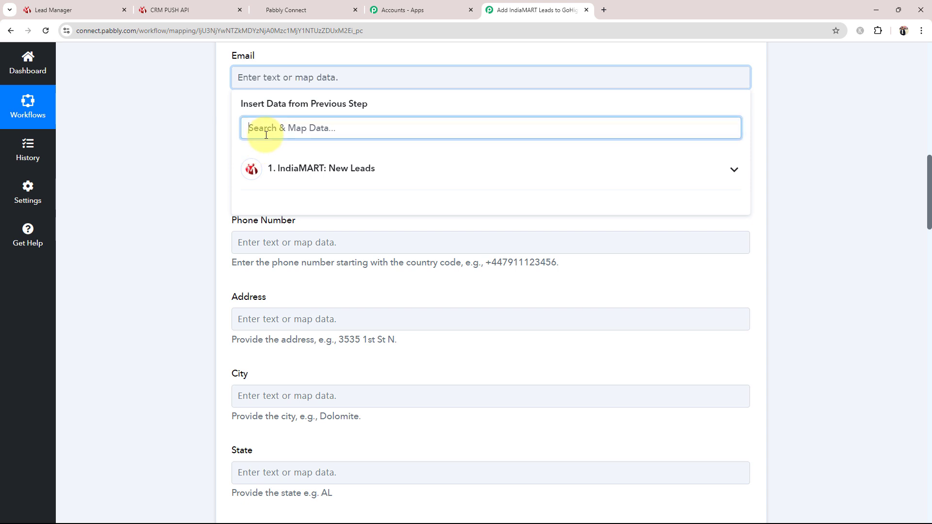
pyautogui.write('@')
pyautogui.click(383, 225)
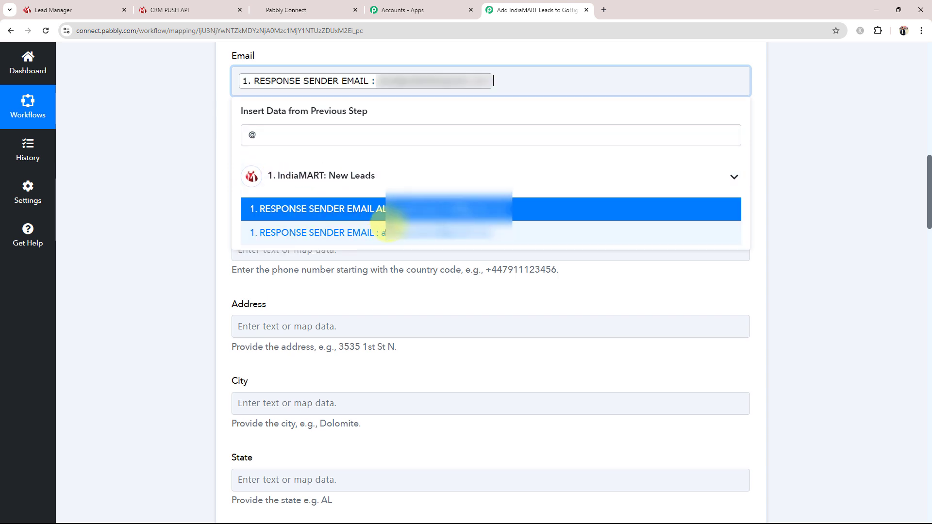
pyautogui.click(190, 208)
pyautogui.click(244, 330)
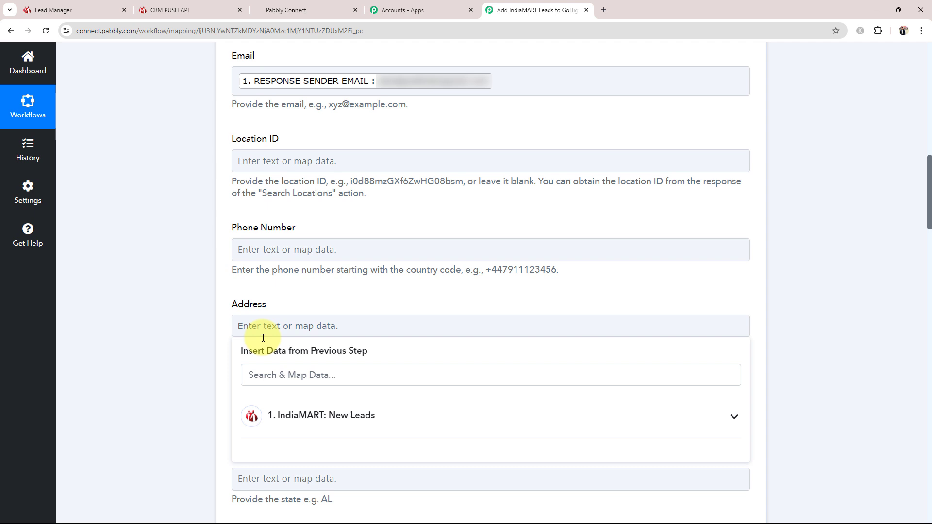
pyautogui.click(264, 369)
pyautogui.write('addre')
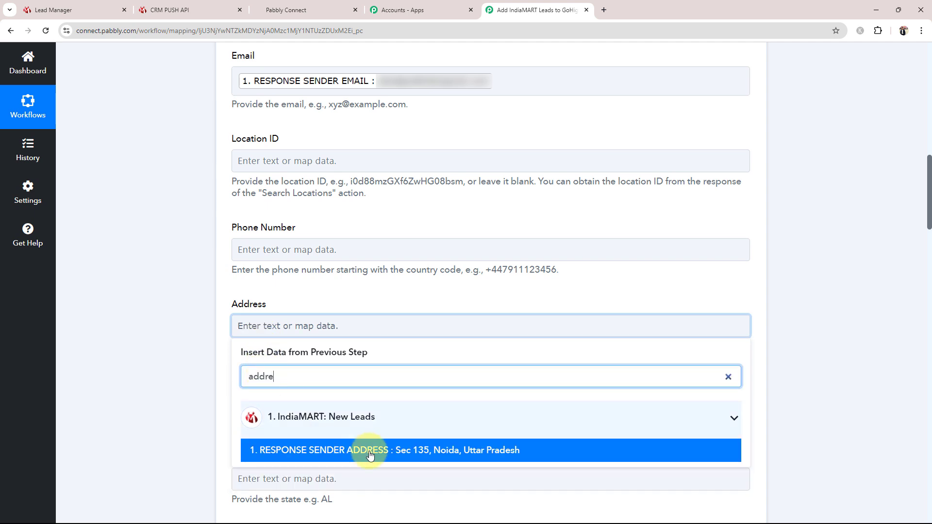
pyautogui.click(369, 451)
pyautogui.click(149, 308)
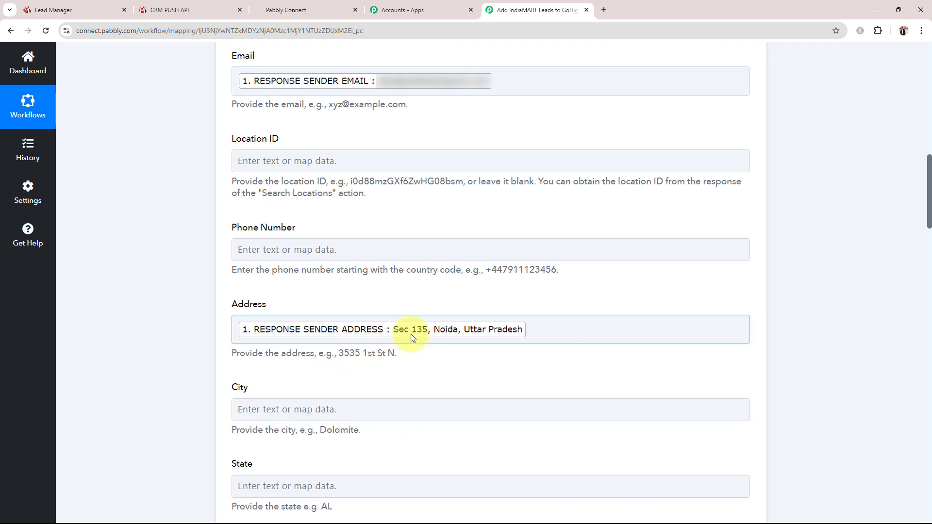
# Map the sender's main phone into Phone Number and sender city Noida into City
pyautogui.click(300, 249)
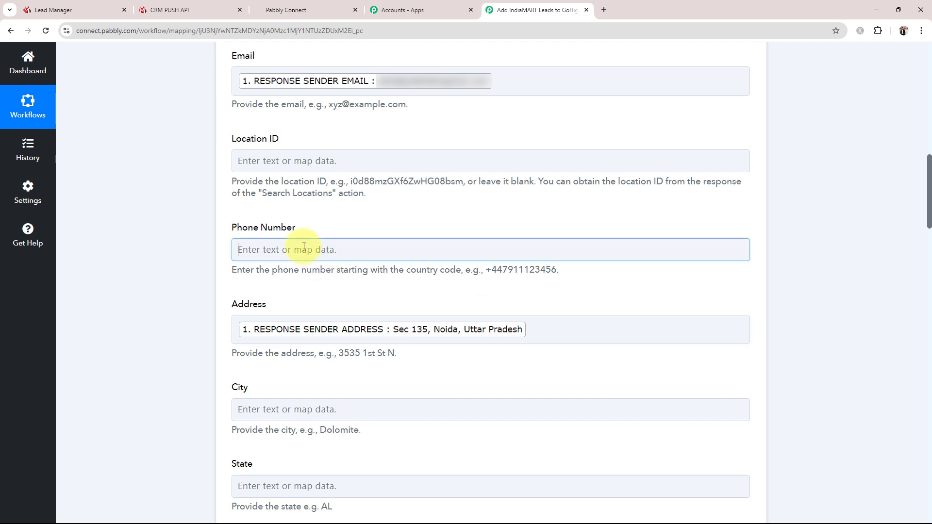
pyautogui.click(251, 299)
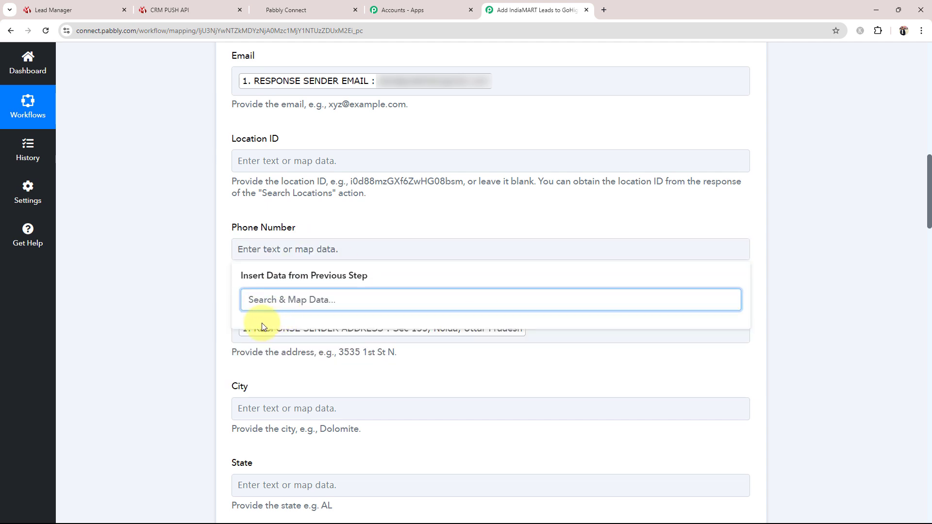
pyautogui.click(280, 302)
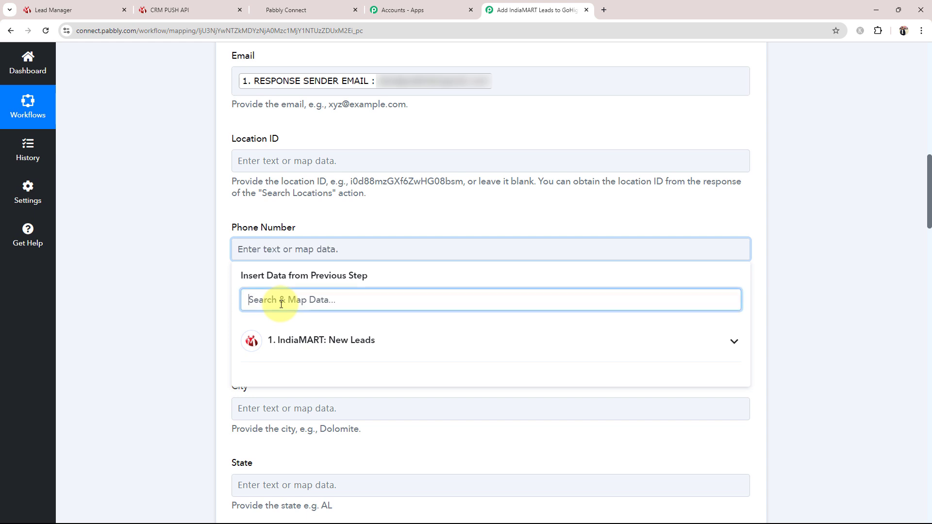
pyautogui.write('phone')
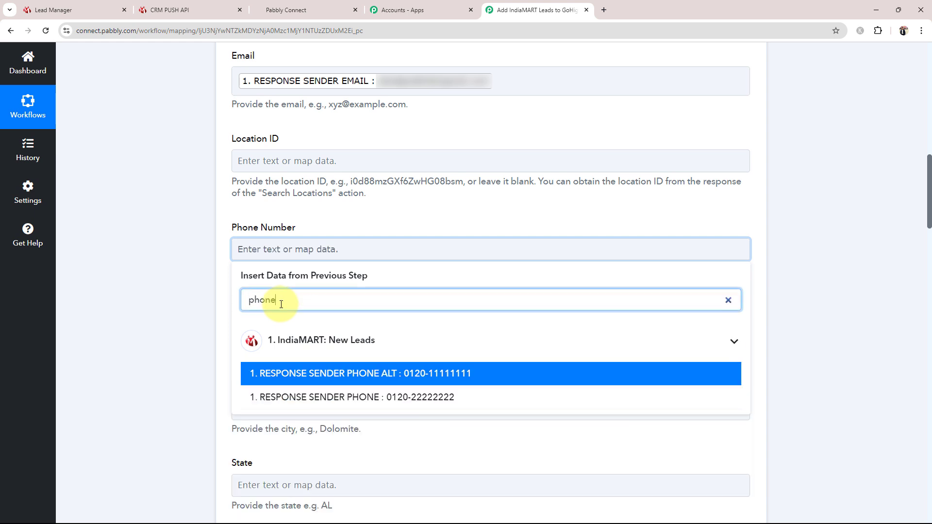
pyautogui.click(308, 397)
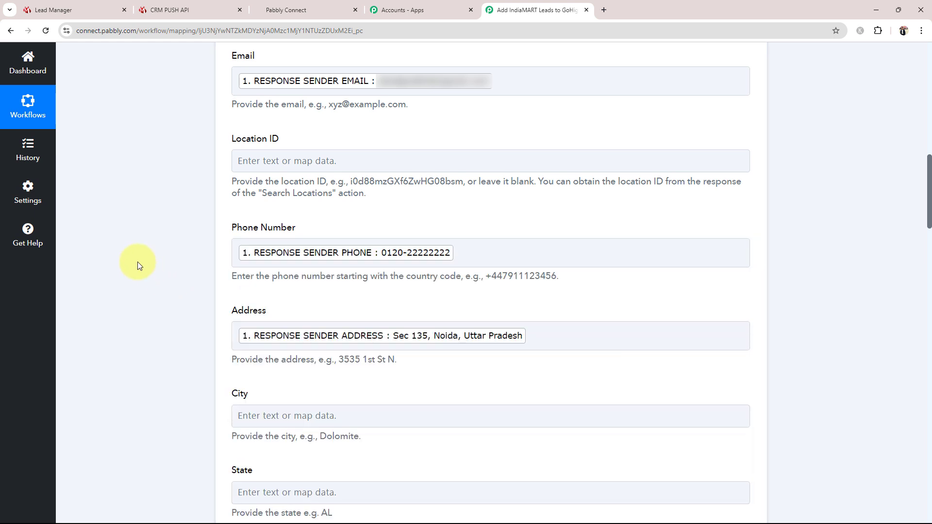
pyautogui.scroll(-4, 144, 286)
pyautogui.click(238, 222)
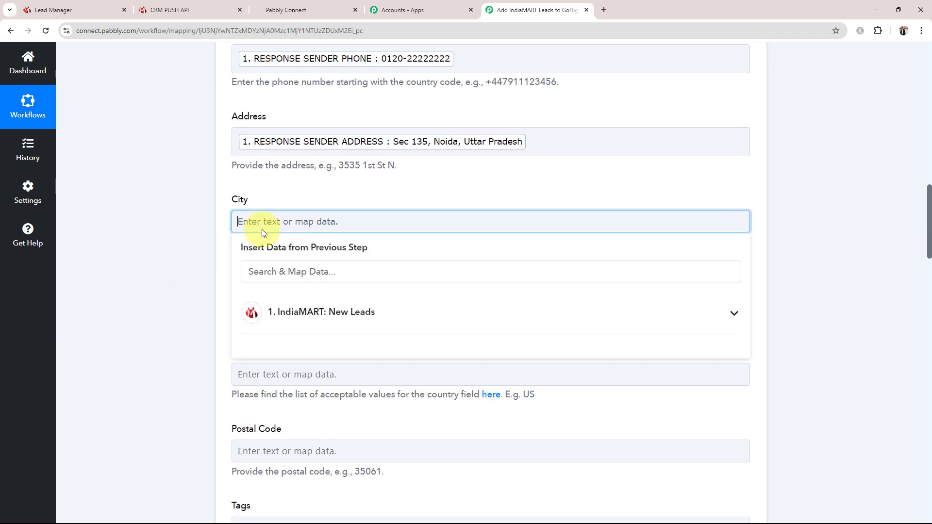
pyautogui.write('city')
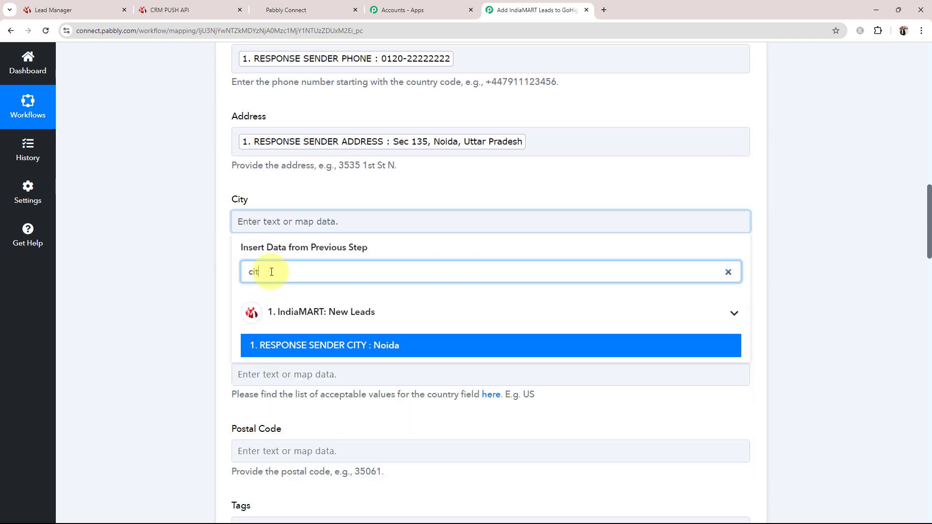
pyautogui.click(301, 347)
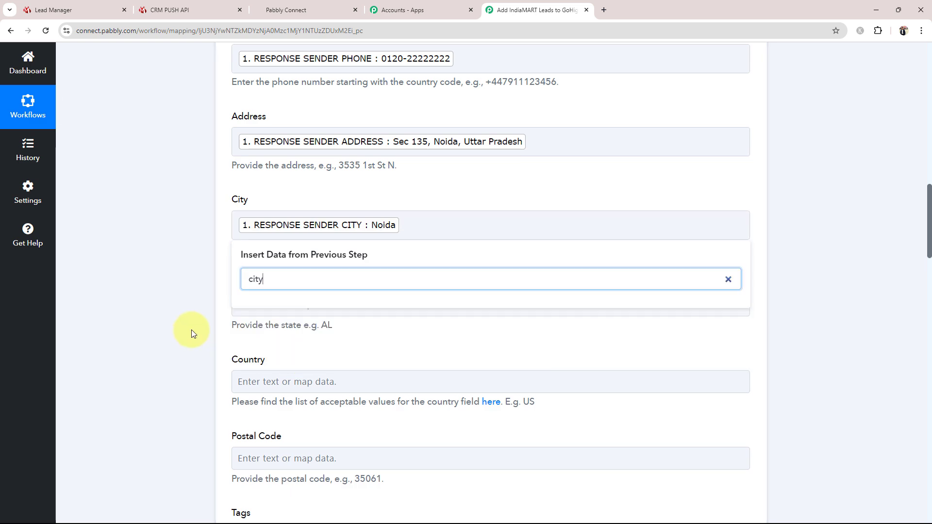
# Map the sender state into State and RESPONSE SENDER COUNTRY ISO into Country
pyautogui.scroll(-3, 192, 331)
pyautogui.click(270, 156)
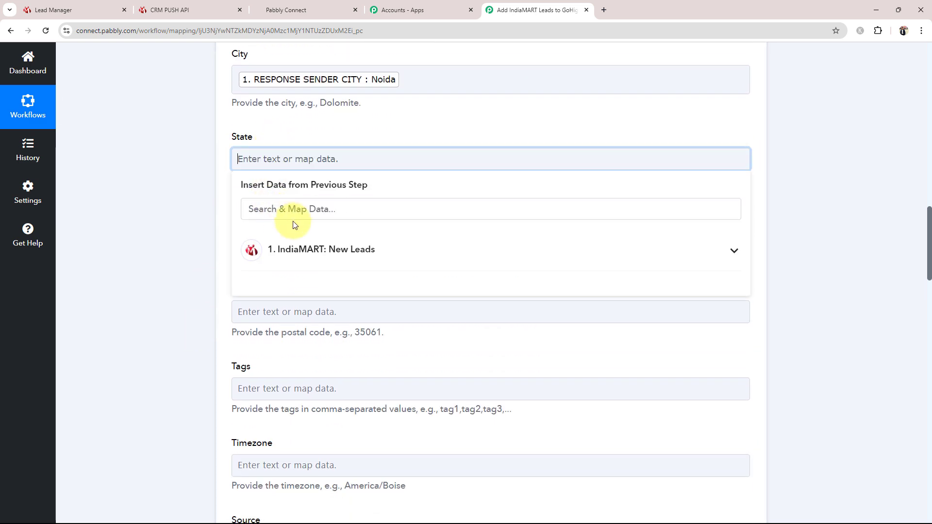
pyautogui.write('sate')
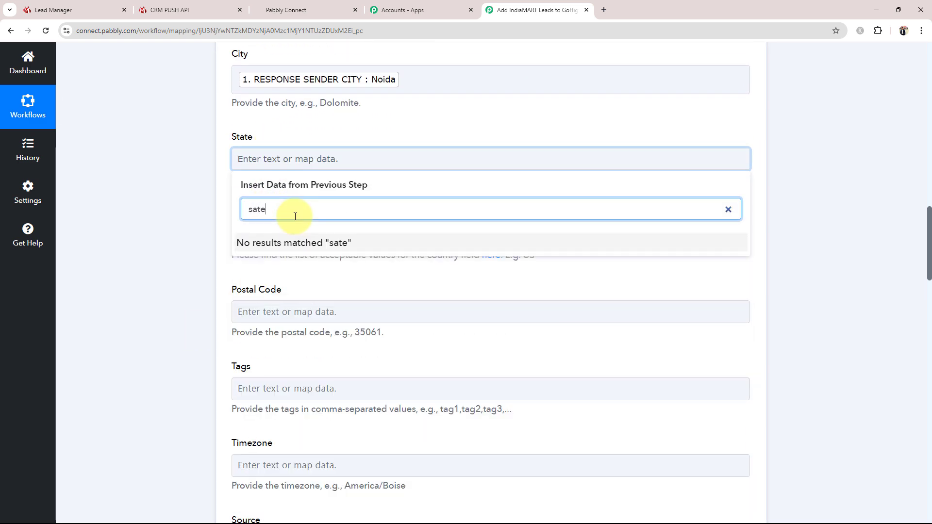
pyautogui.press('BackSpace')
pyautogui.press('BackSpace')
pyautogui.press('BackSpace')
pyautogui.write('tate')
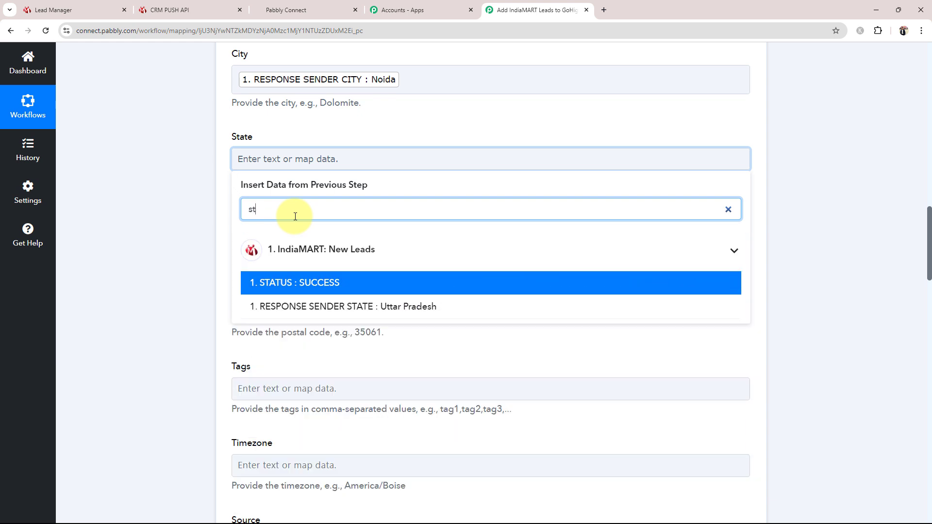
pyautogui.click(314, 284)
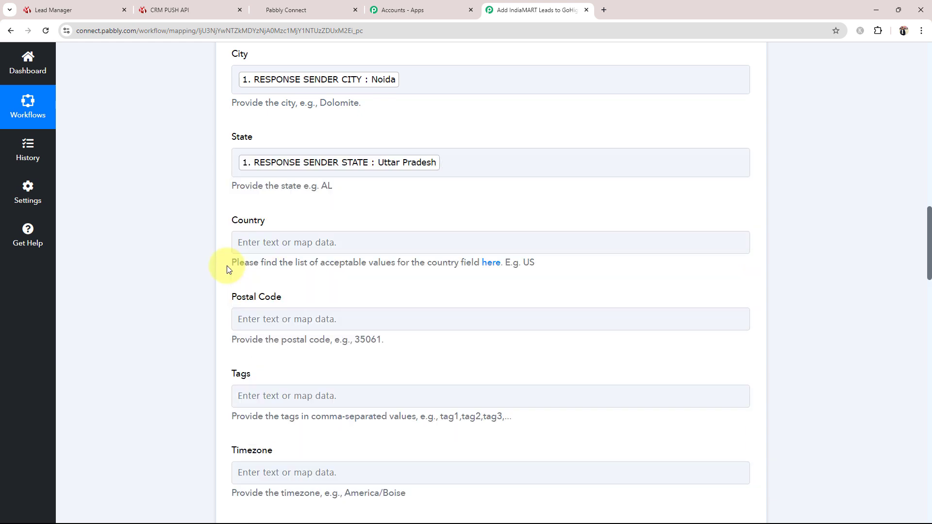
pyautogui.click(264, 241)
pyautogui.click(262, 291)
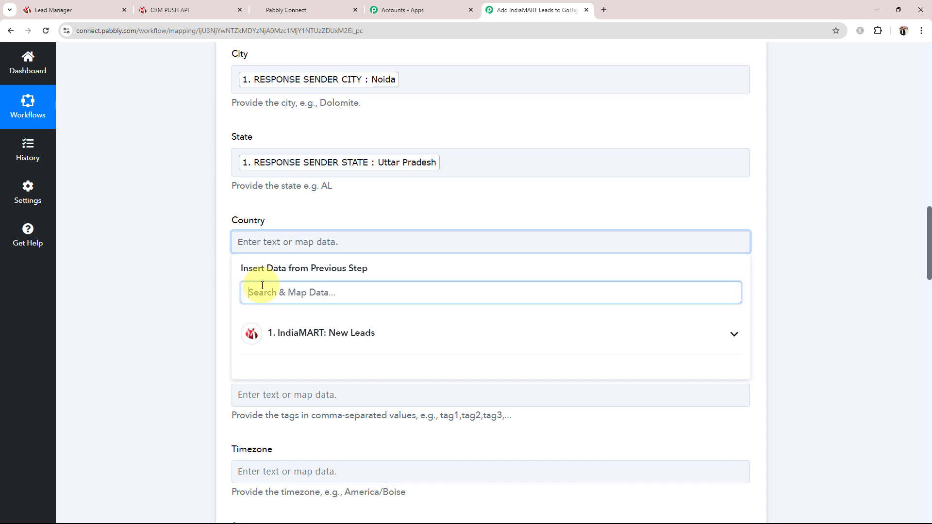
pyautogui.write('india')
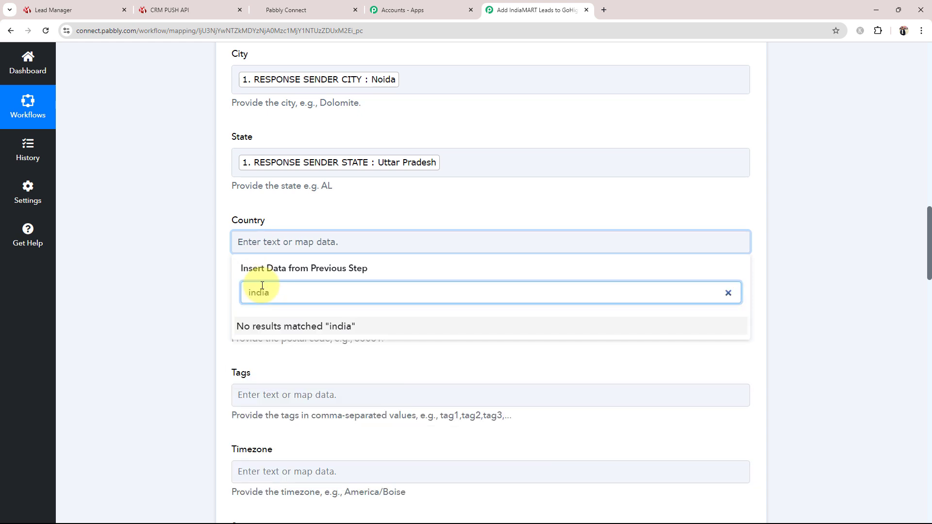
pyautogui.press('BackSpace')
pyautogui.press('BackSpace')
pyautogui.press('BackSpace')
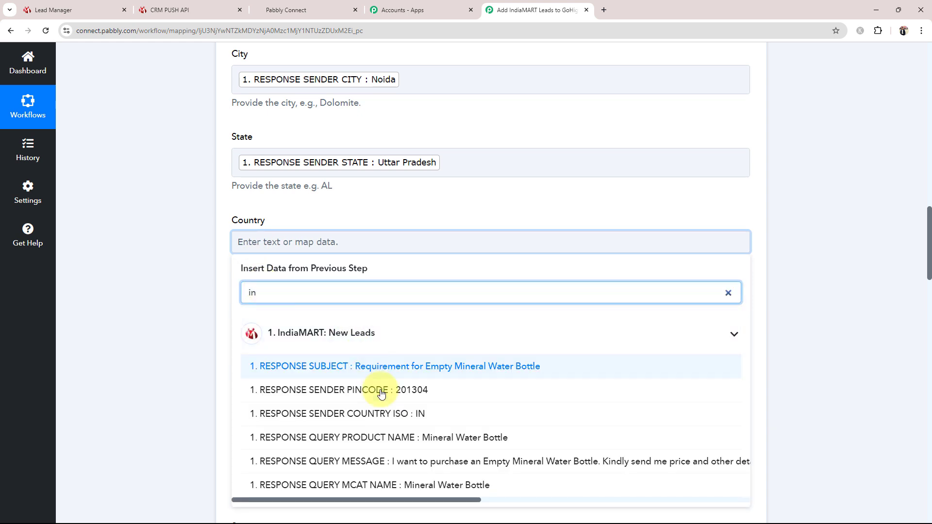
pyautogui.click(385, 413)
pyautogui.click(142, 344)
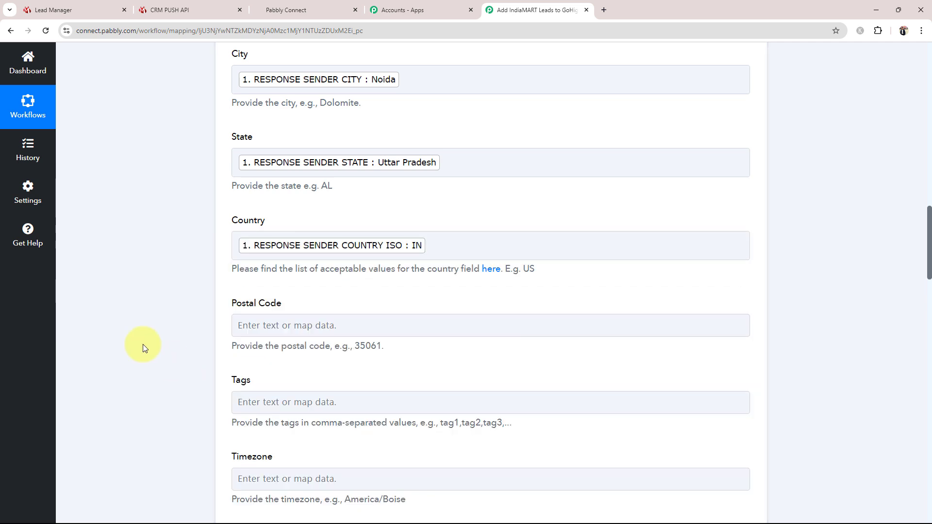
# Map RESPONSE SENDER PINCODE (201304) into Postal Code by searching 'pin'
pyautogui.scroll(-3, 143, 344)
pyautogui.scroll(2, 141, 326)
pyautogui.press('Tab')
pyautogui.scroll(-1, 194, 266)
pyautogui.click(285, 229)
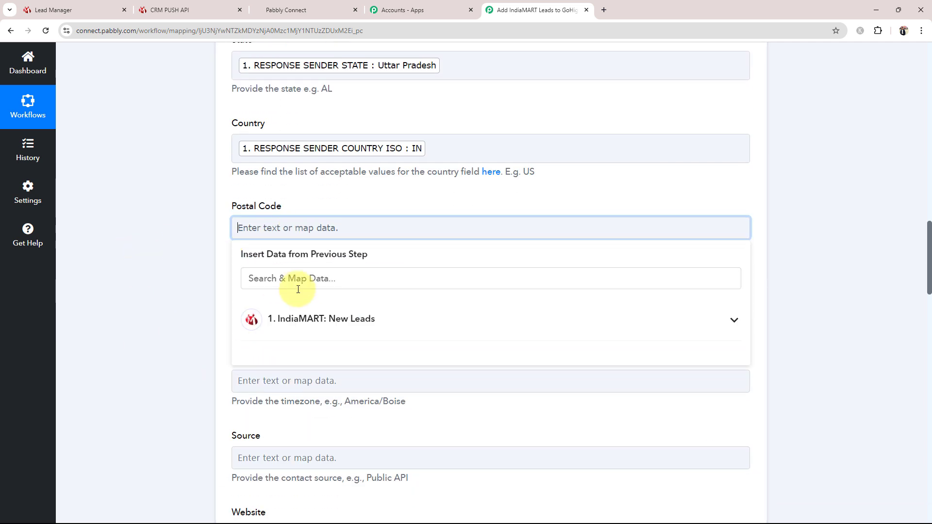
pyautogui.click(304, 288)
pyautogui.write('pin')
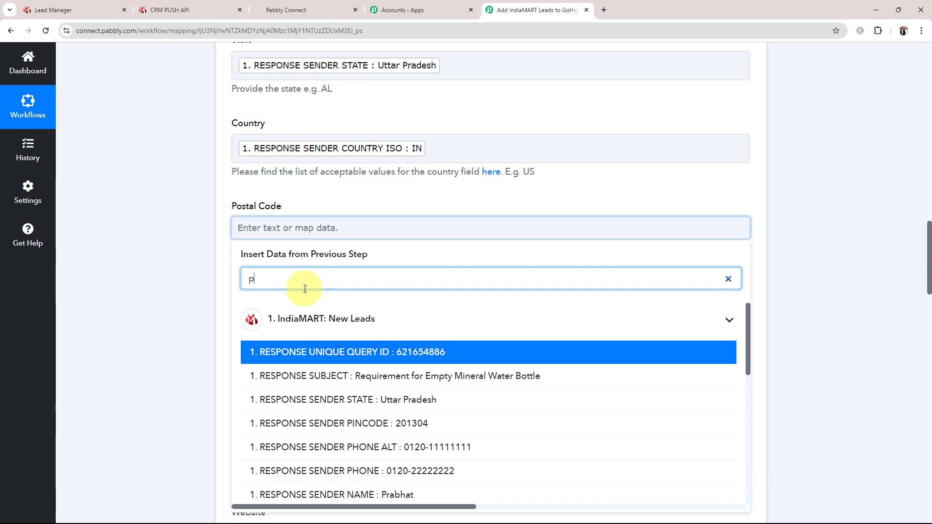
pyautogui.click(322, 352)
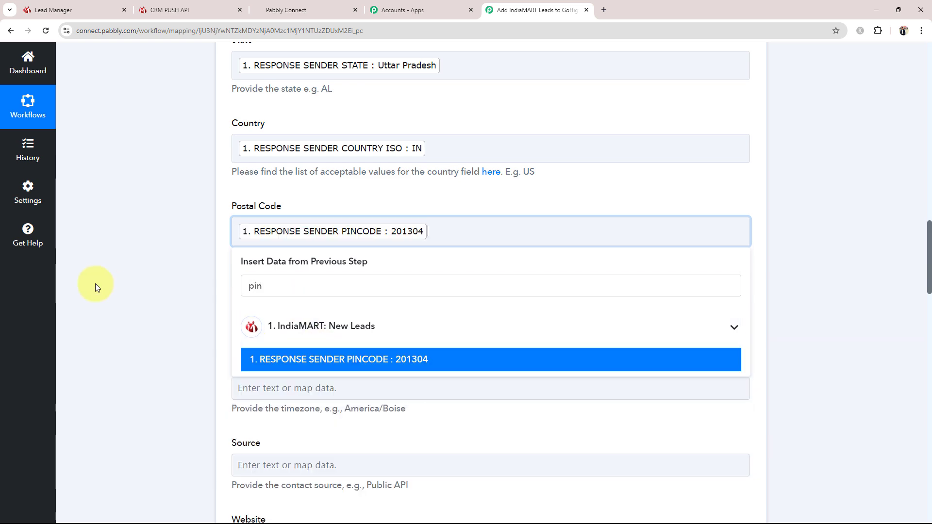
pyautogui.click(95, 284)
pyautogui.scroll(-3, 95, 284)
# Map RESPONSE SENDER COMPANY (ABC pvt Ltd.) into Company Name by searching 'compa'
pyautogui.scroll(-2, 95, 283)
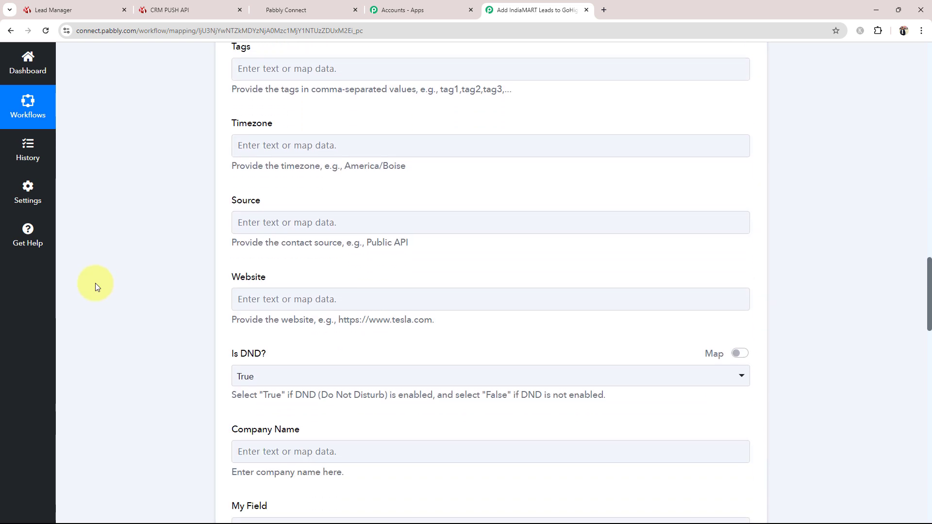
pyautogui.scroll(-3, 95, 284)
pyautogui.scroll(-3, 96, 284)
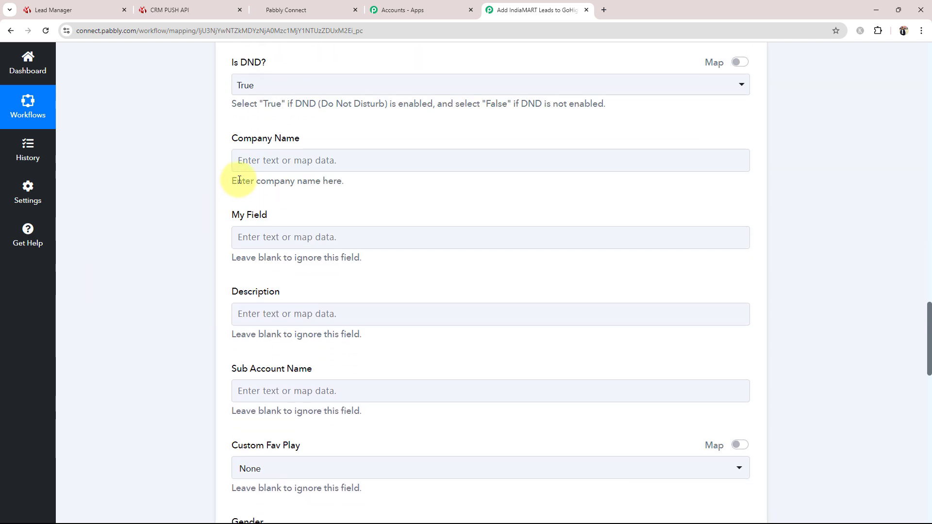
pyautogui.click(247, 161)
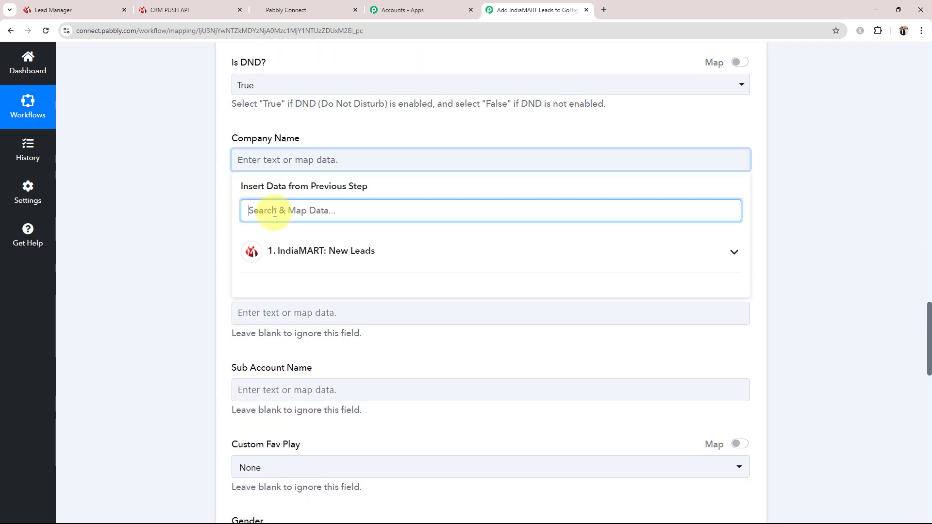
pyautogui.write('compa')
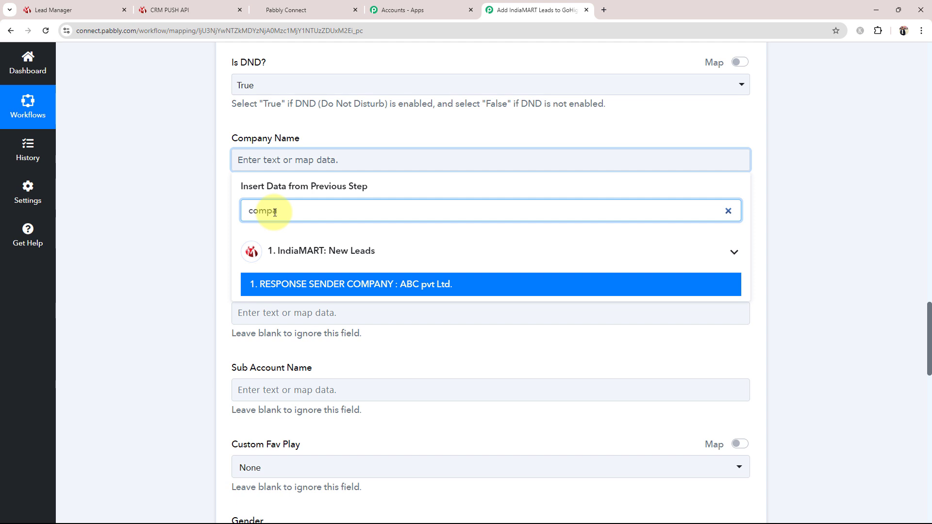
pyautogui.click(326, 283)
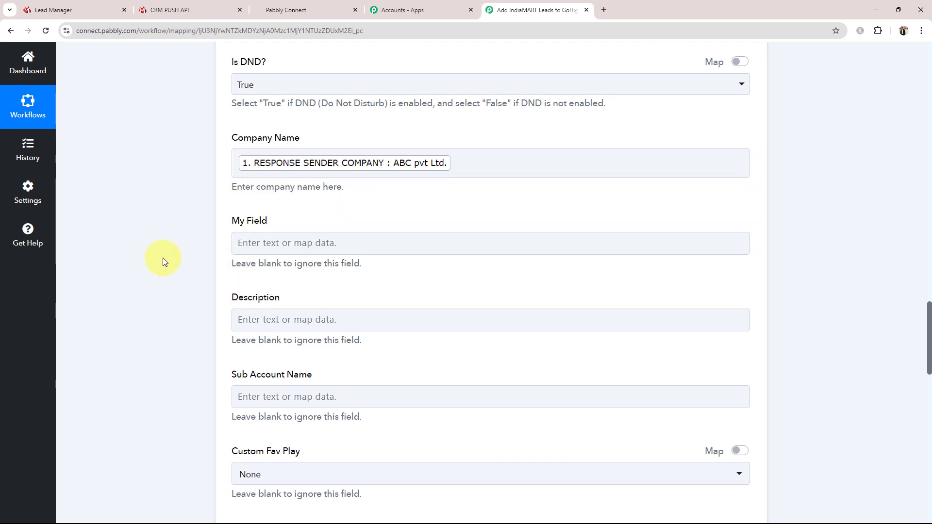
# Map RESPONSE SENDER MOBILE into the Number field by searching 'mobi'
pyautogui.scroll(-2, 162, 258)
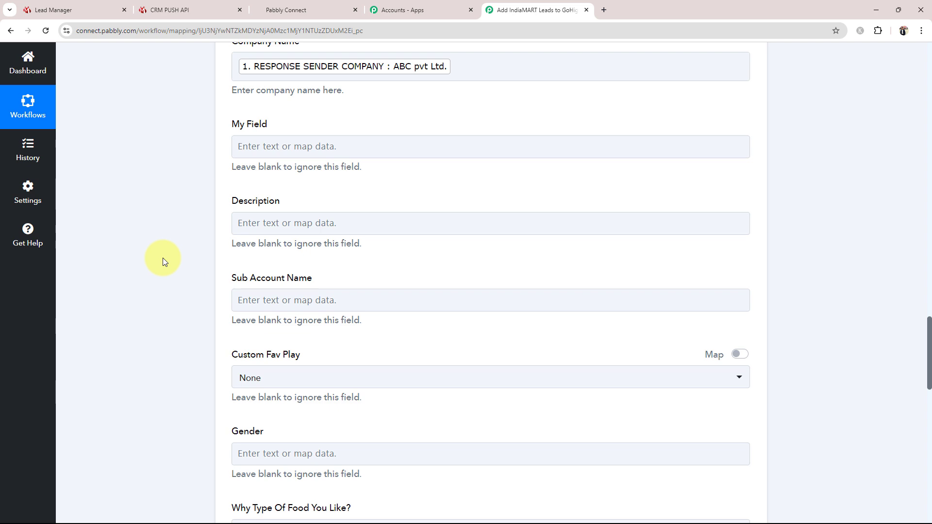
pyautogui.scroll(-7, 162, 258)
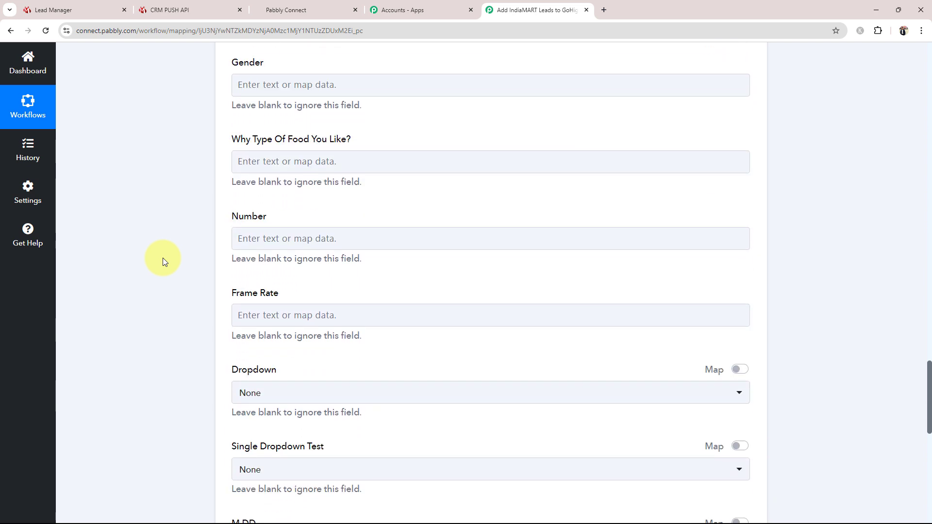
pyautogui.scroll(-8, 162, 258)
pyautogui.scroll(3, 163, 258)
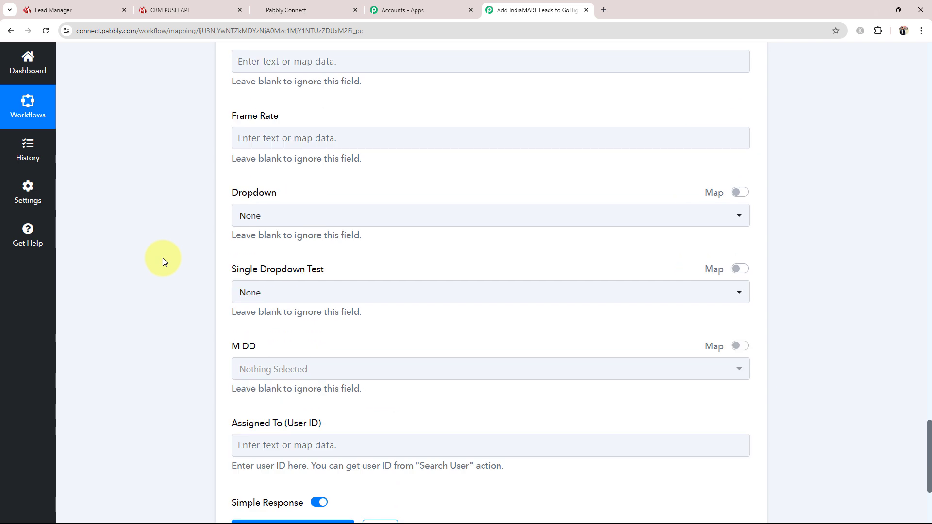
pyautogui.scroll(4, 162, 258)
pyautogui.click(267, 271)
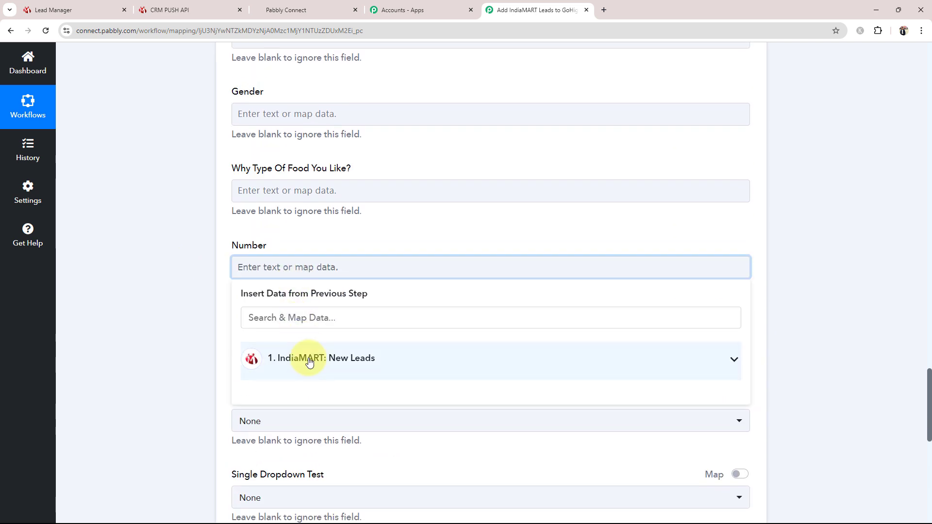
pyautogui.click(328, 319)
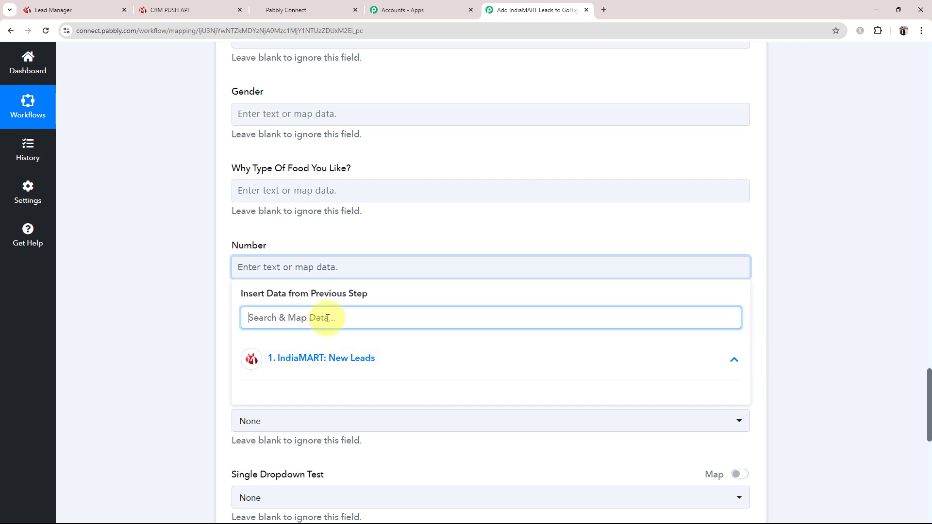
pyautogui.write('mobi')
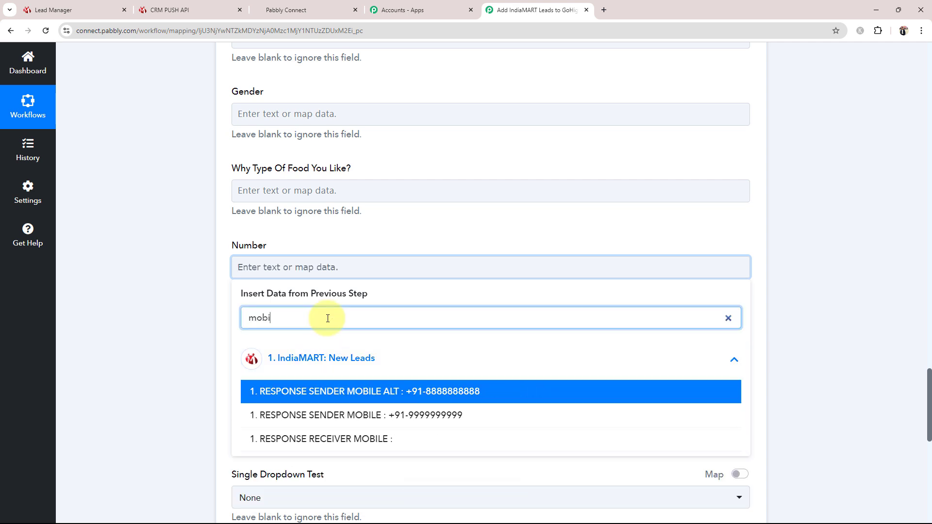
pyautogui.click(378, 415)
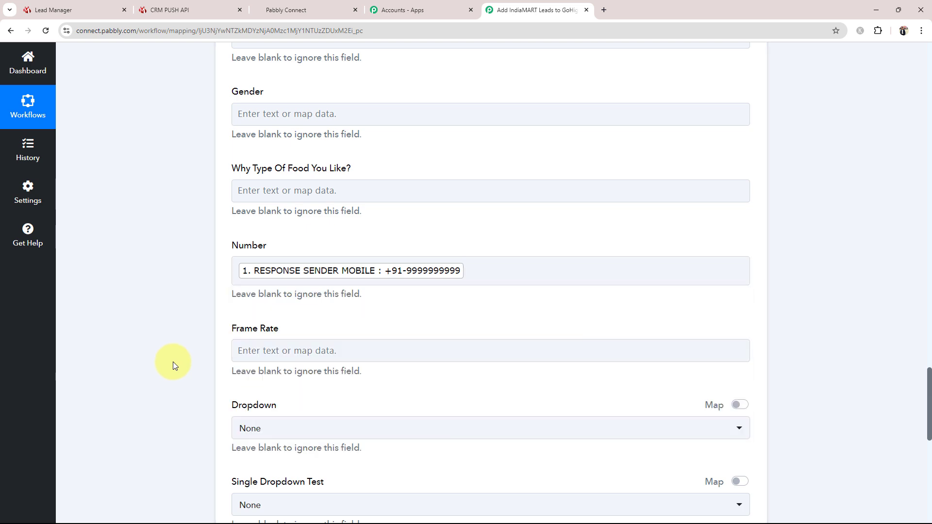
pyautogui.scroll(10, 173, 362)
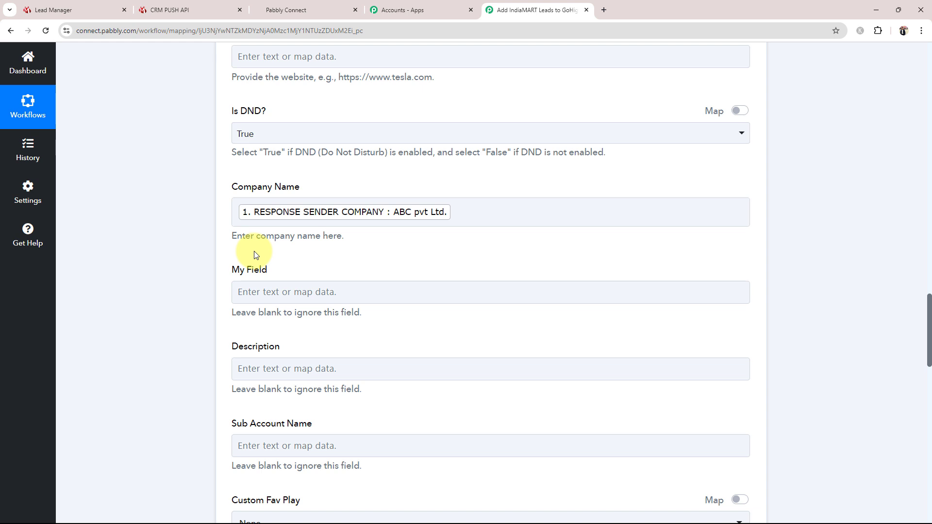
pyautogui.scroll(-20, 182, 261)
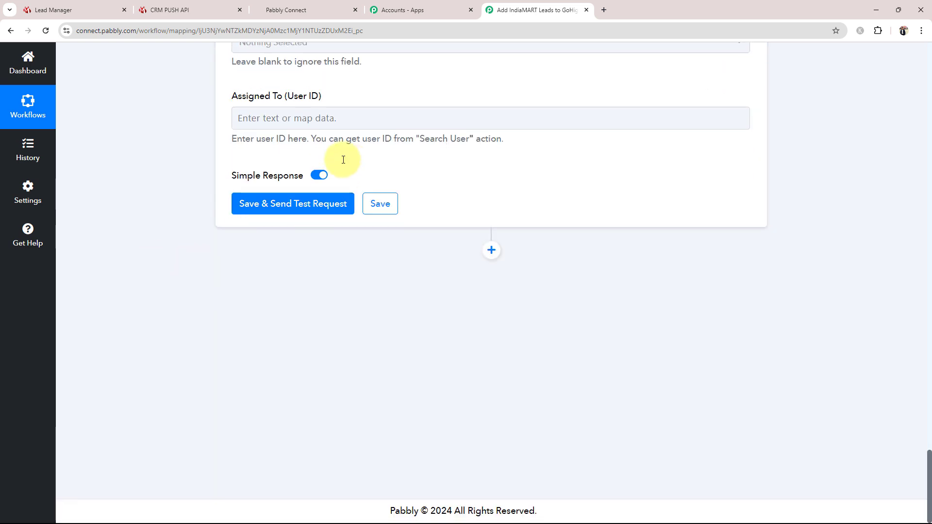
# Save the Create Contact step, send a test request, and review the returned contact's phone and custom fields
pyautogui.click(252, 211)
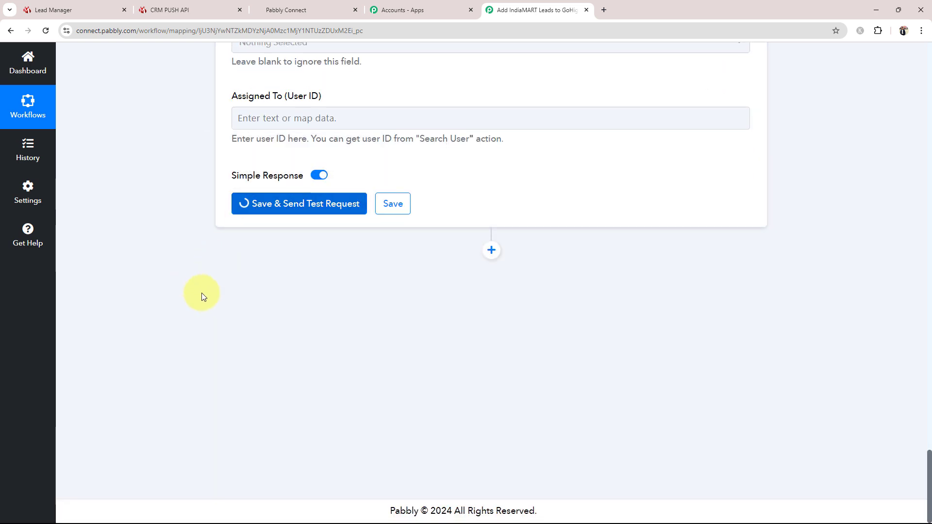
pyautogui.scroll(4, 197, 287)
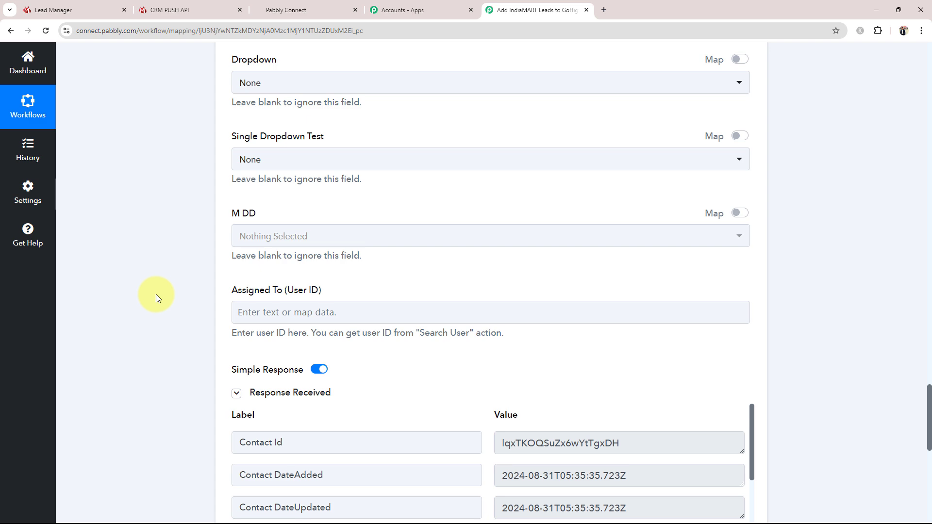
pyautogui.scroll(-6, 155, 294)
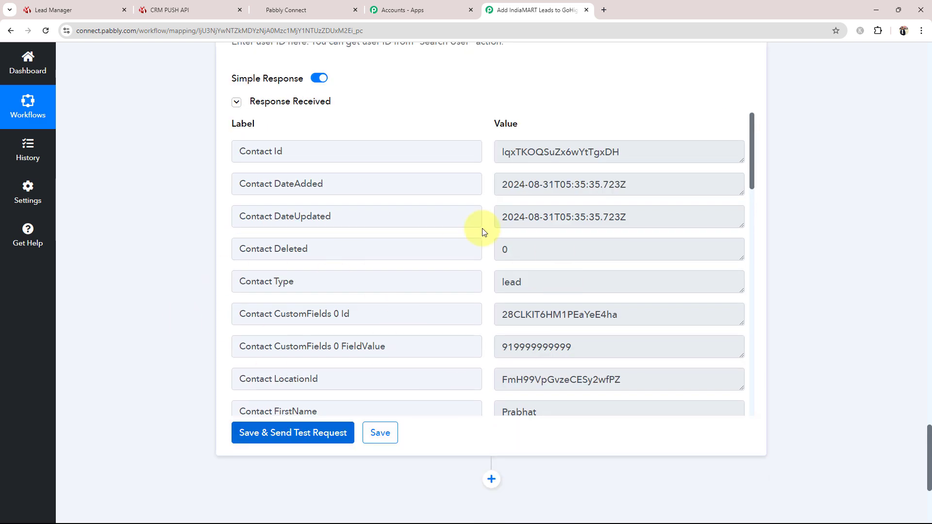
pyautogui.moveTo(684, 318); pyautogui.dragTo(439, 318)
pyautogui.click(577, 351)
pyautogui.moveTo(577, 351); pyautogui.dragTo(453, 349)
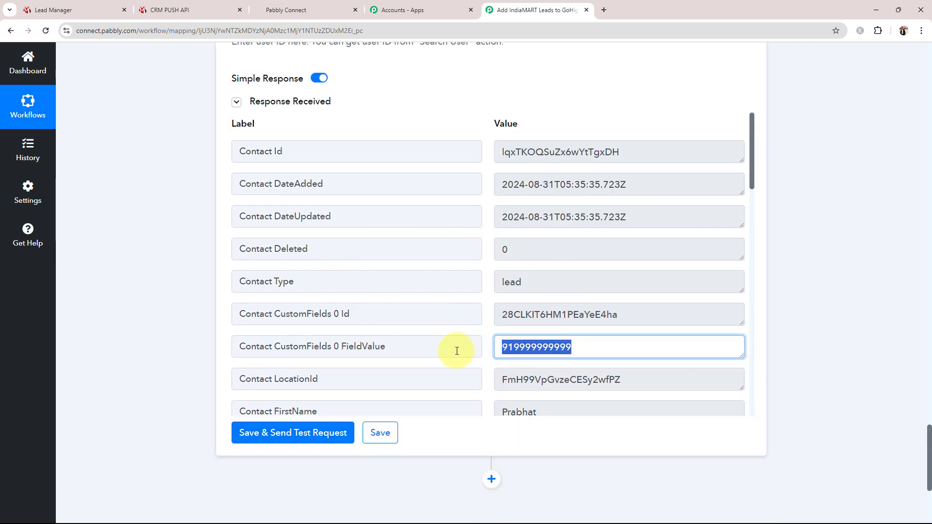
pyautogui.click(417, 279)
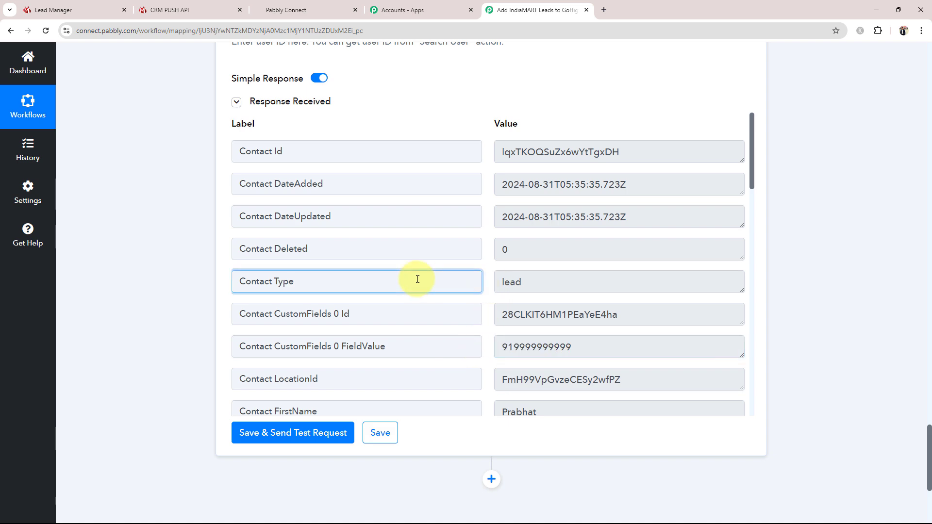
pyautogui.scroll(3, 68, 318)
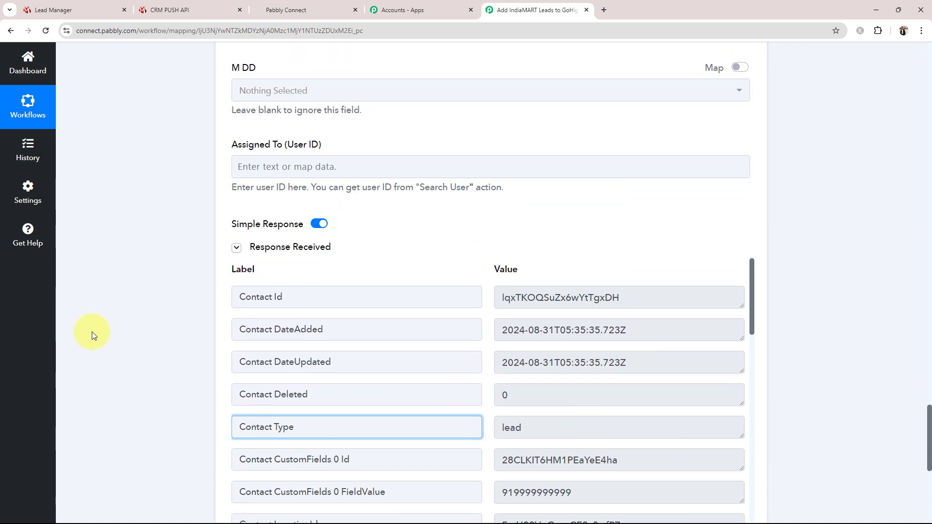
pyautogui.click(335, 7)
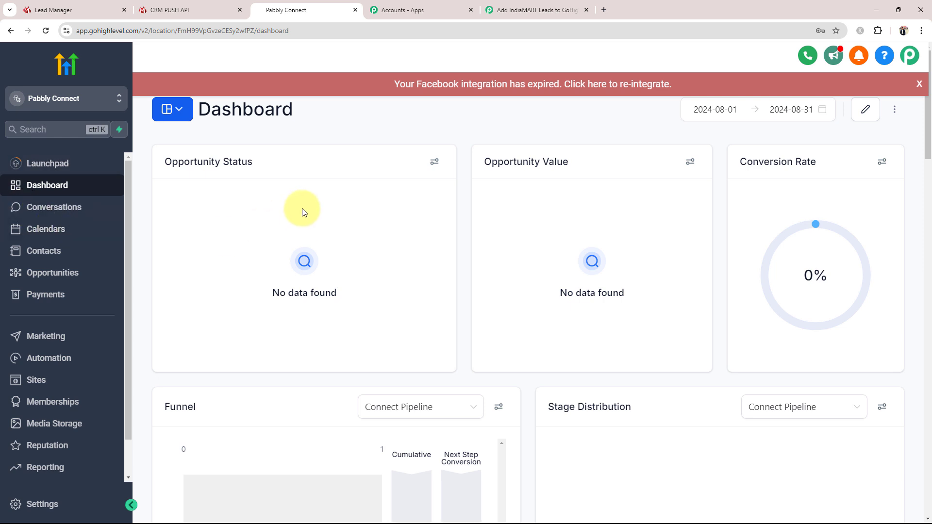
# Open the new ABC pvt Ltd. contact in GoHighLevel Contacts and review its details
pyautogui.click(39, 252)
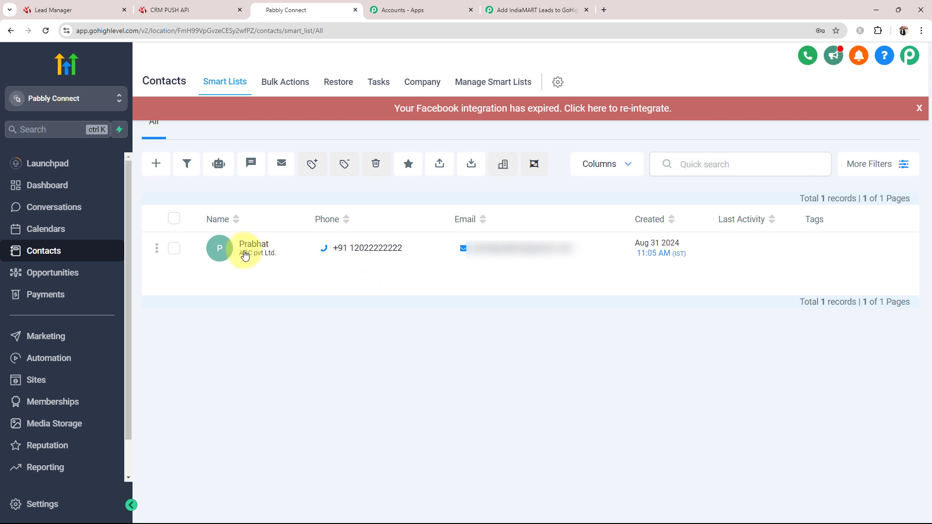
pyautogui.click(247, 245)
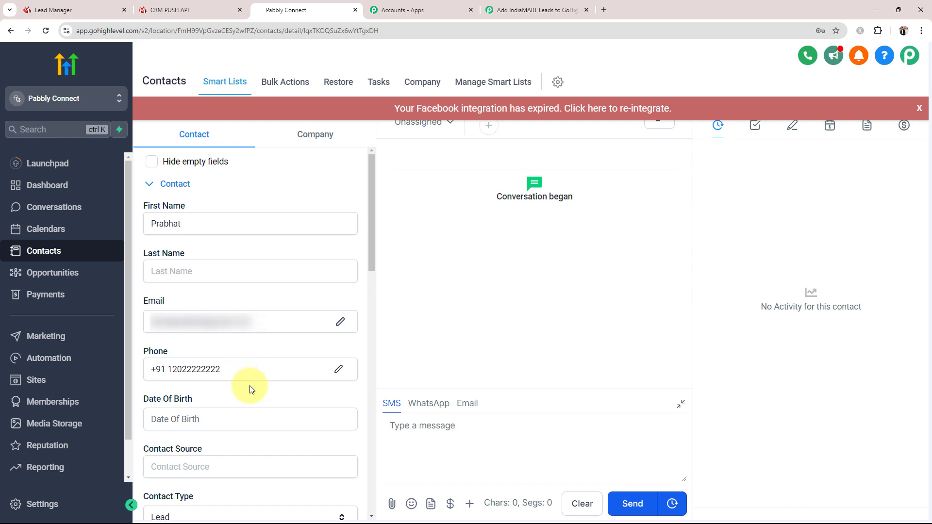
pyautogui.scroll(-9, 327, 356)
pyautogui.scroll(-12, 260, 358)
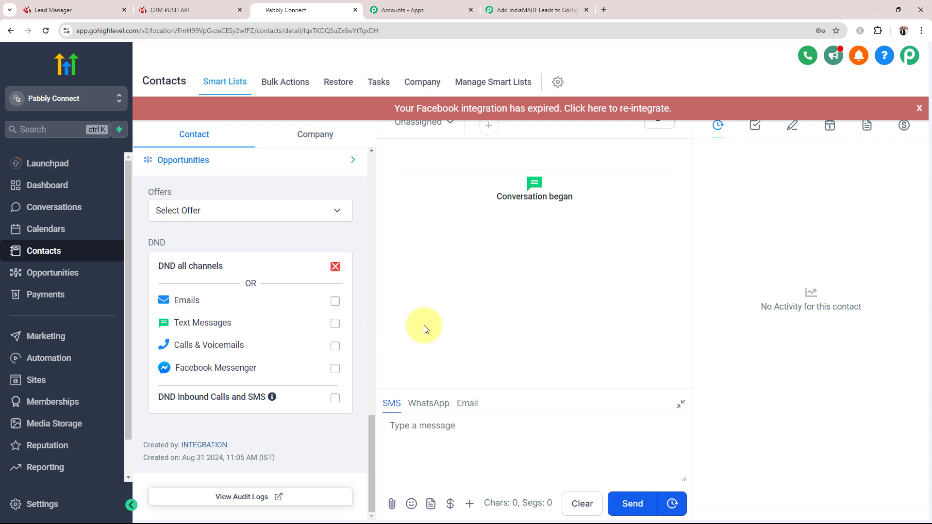
pyautogui.click(534, 10)
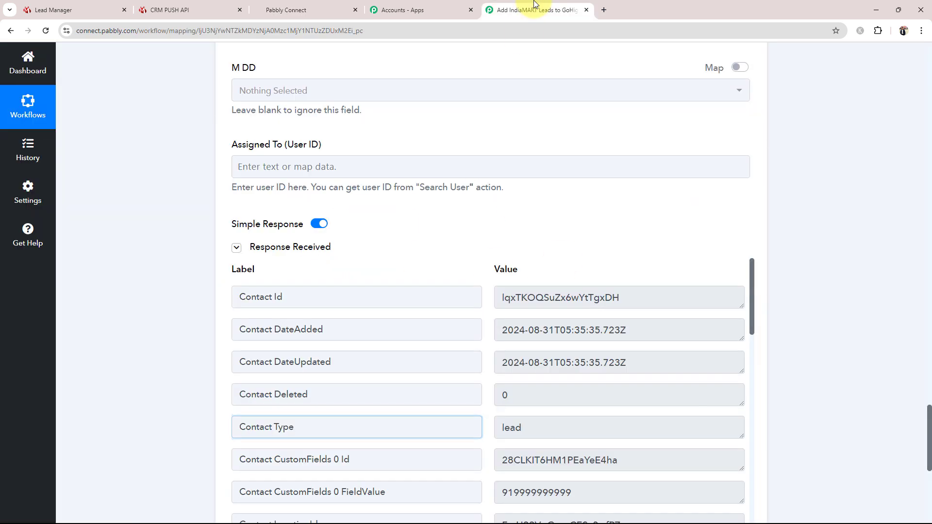